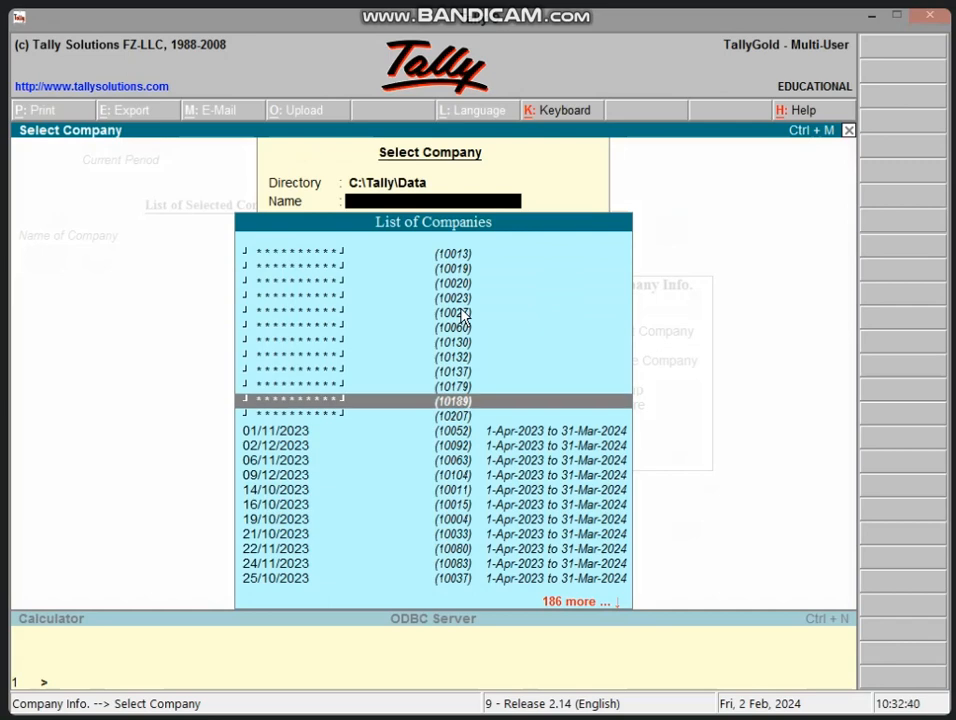
Step: Open the encrypted company 10189 by entering its TallyVault password
{"action": "key", "text": "Return"}
{"action": "type", "text": "***"}
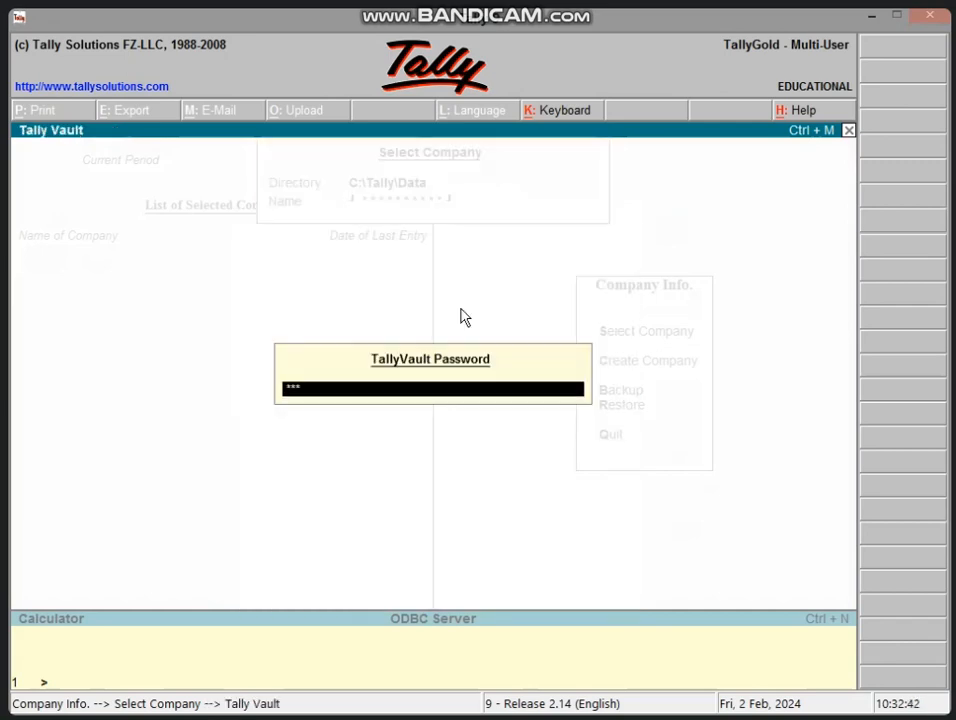
{"action": "key", "text": "Return"}
Step: Log in to the STATE BANK OF INDIA company by entering the user name and the account password
{"action": "type", "text": "ICIC"}
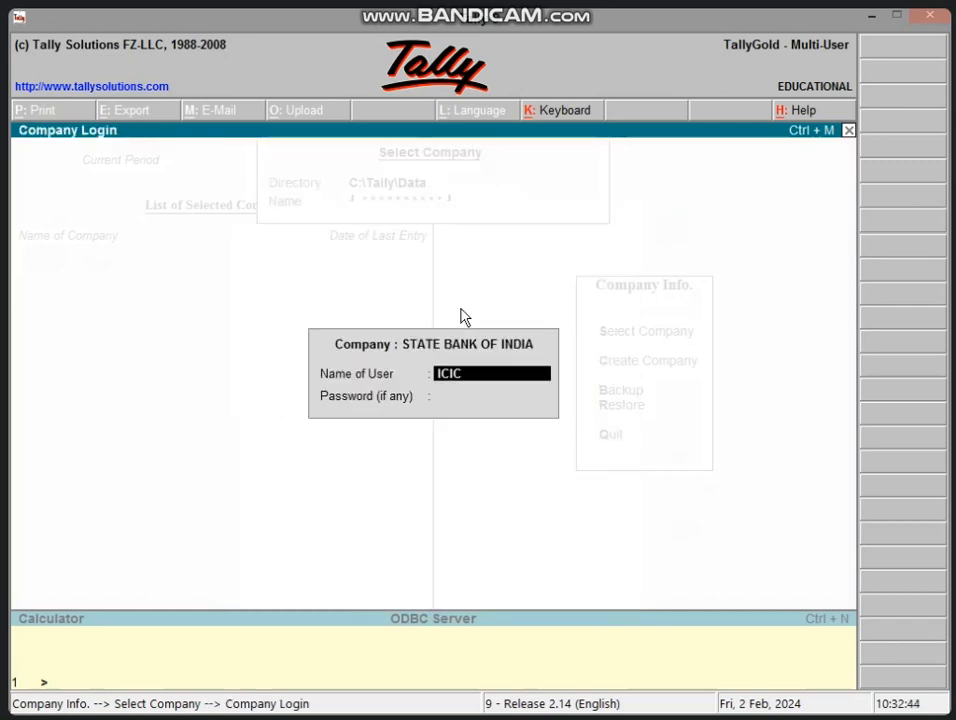
{"action": "key", "text": "Return"}
{"action": "type", "text": "****"}
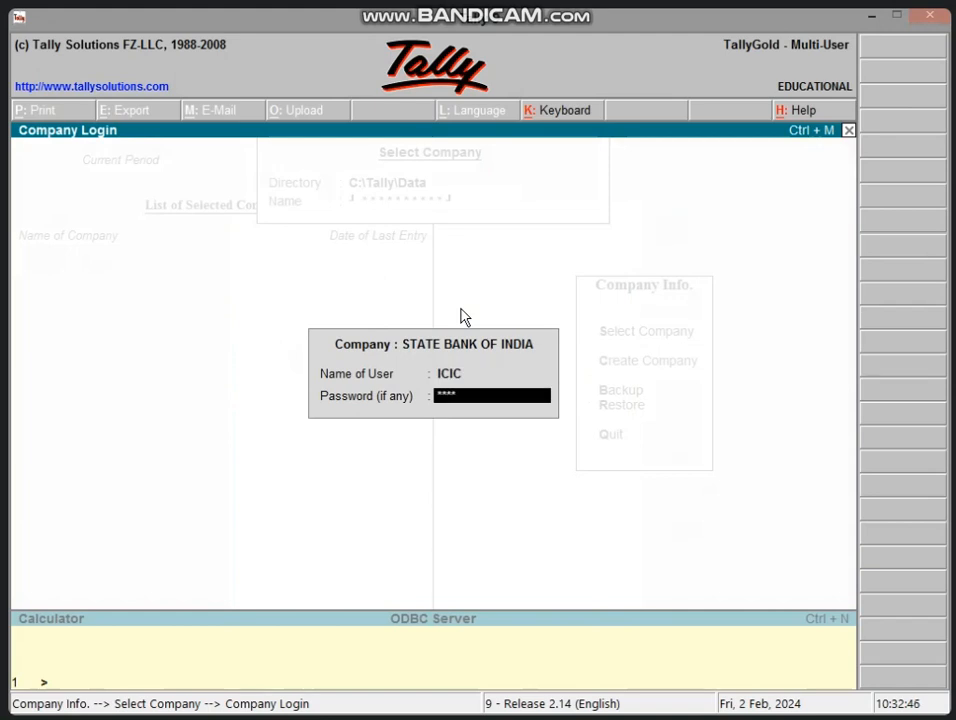
{"action": "key", "text": "Return"}
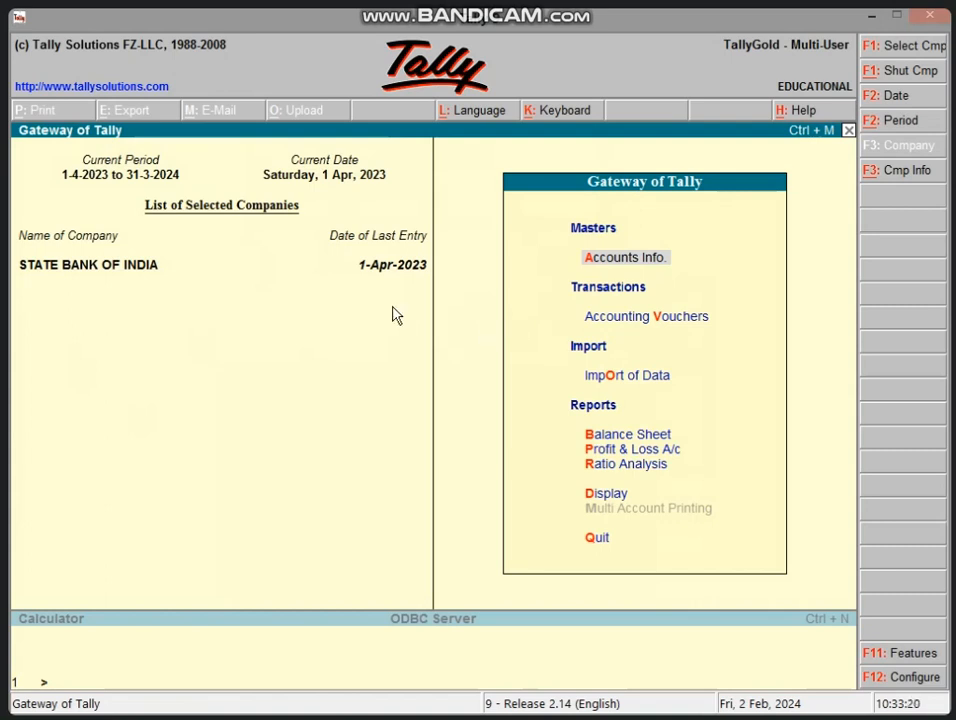
Step: Start a new single ledger in the accounts masters and name it COMPUTER A/C, without an alias
{"action": "left_click", "coordinate": [668, 259]}
{"action": "key", "text": "l"}
{"action": "key", "text": "c"}
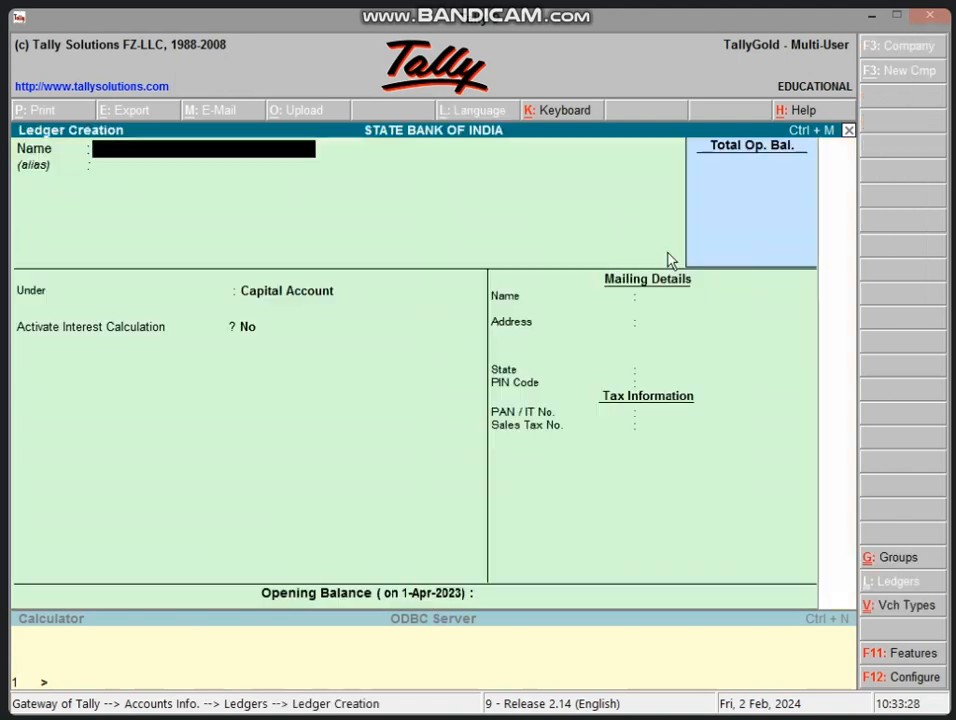
{"action": "type", "text": "COMPUTE"}
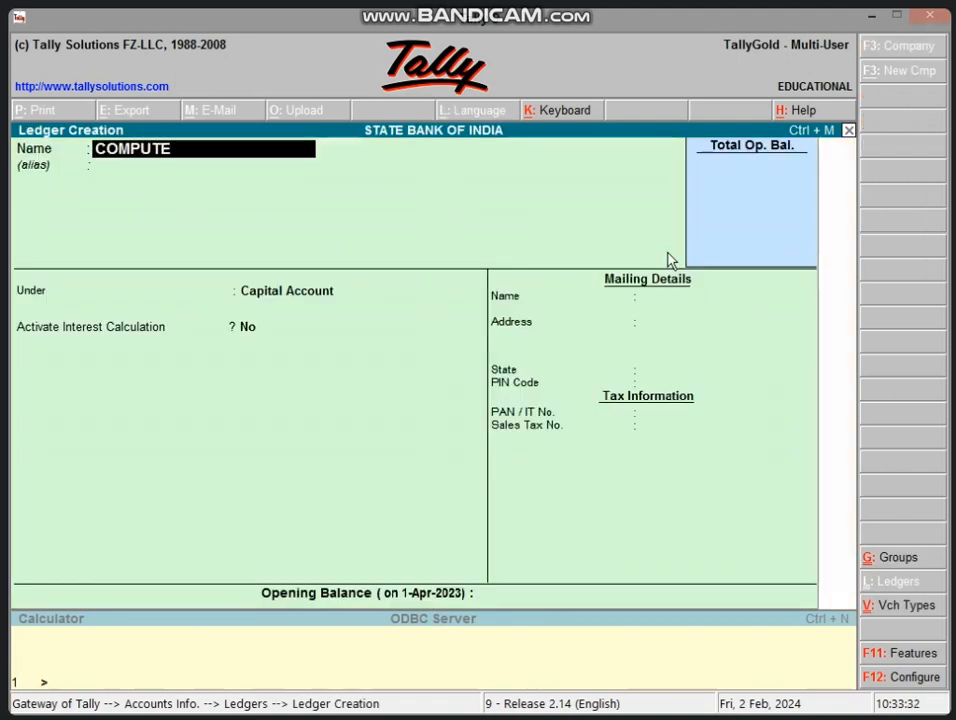
{"action": "type", "text": "R A/C"}
{"action": "key", "text": "Return"}
{"action": "key", "text": "Return"}
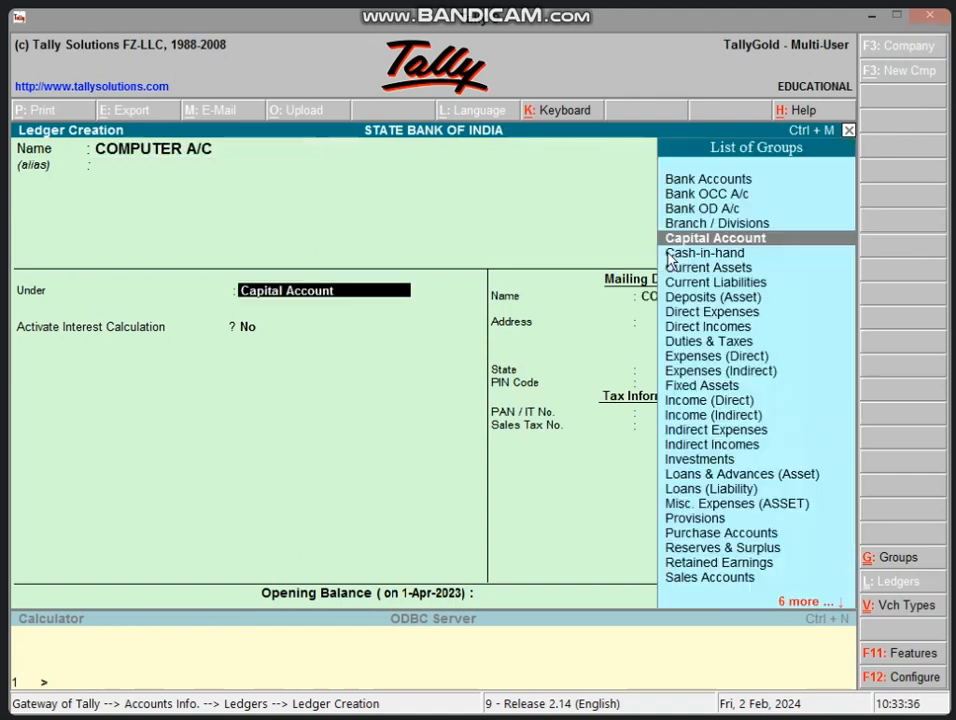
Step: Place the COMPUTER A/C ledger under Fixed Assets, save it and return to the Gateway of Tally
{"action": "type", "text": "FI"}
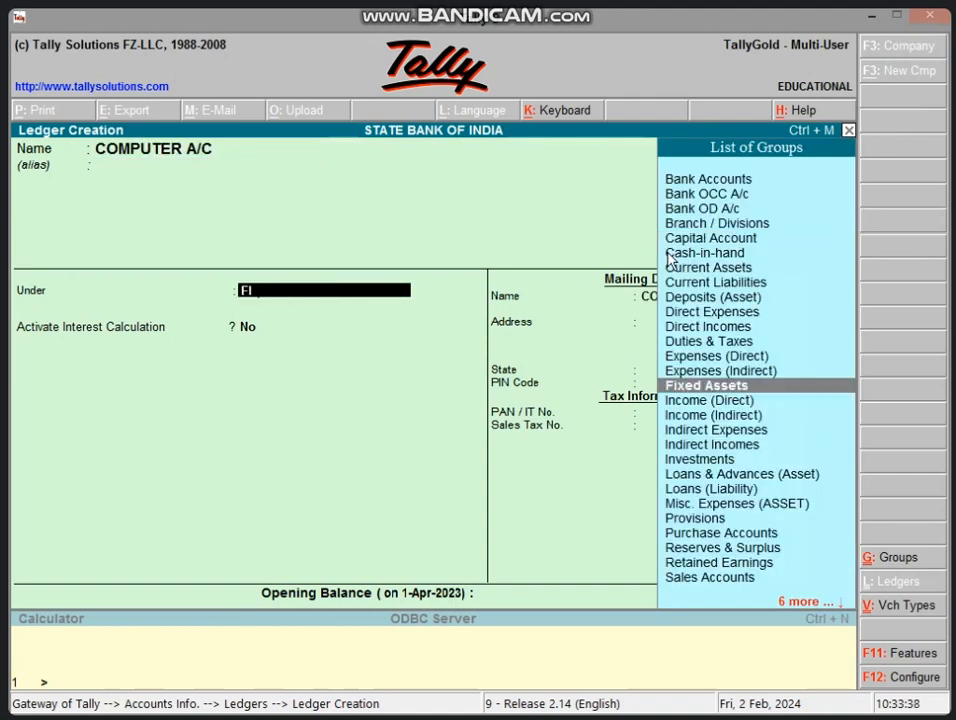
{"action": "key", "text": "Return"}
{"action": "key", "text": "Return"}
{"action": "key", "text": "Return"}
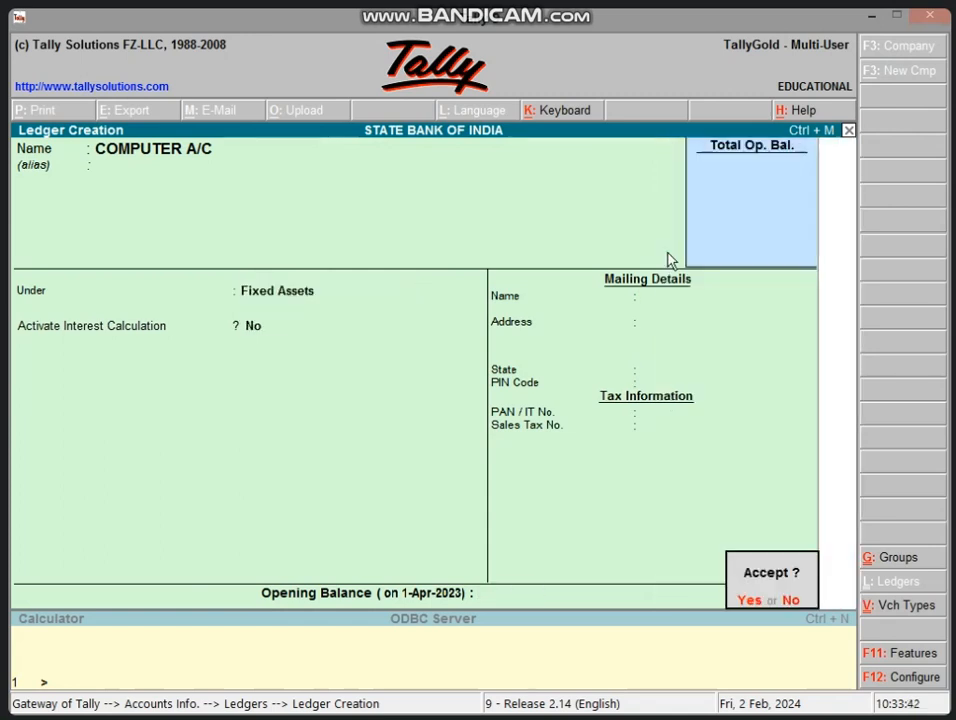
{"action": "key", "text": "Return"}
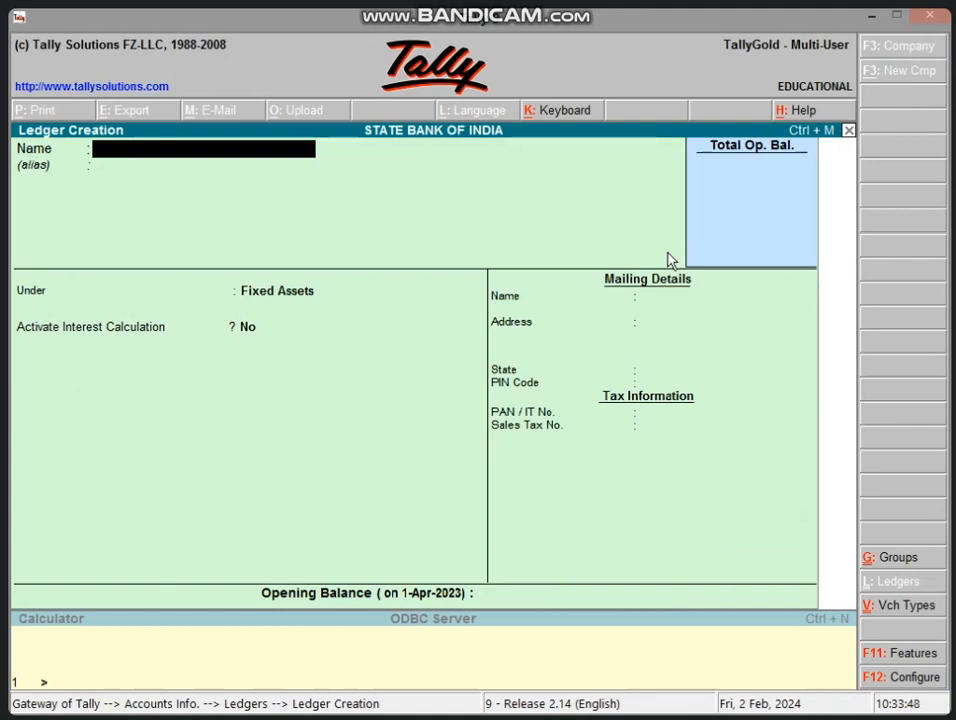
{"action": "key", "text": "Escape"}
{"action": "key", "text": "Return"}
{"action": "key", "text": "Escape"}
{"action": "key", "text": "Escape"}
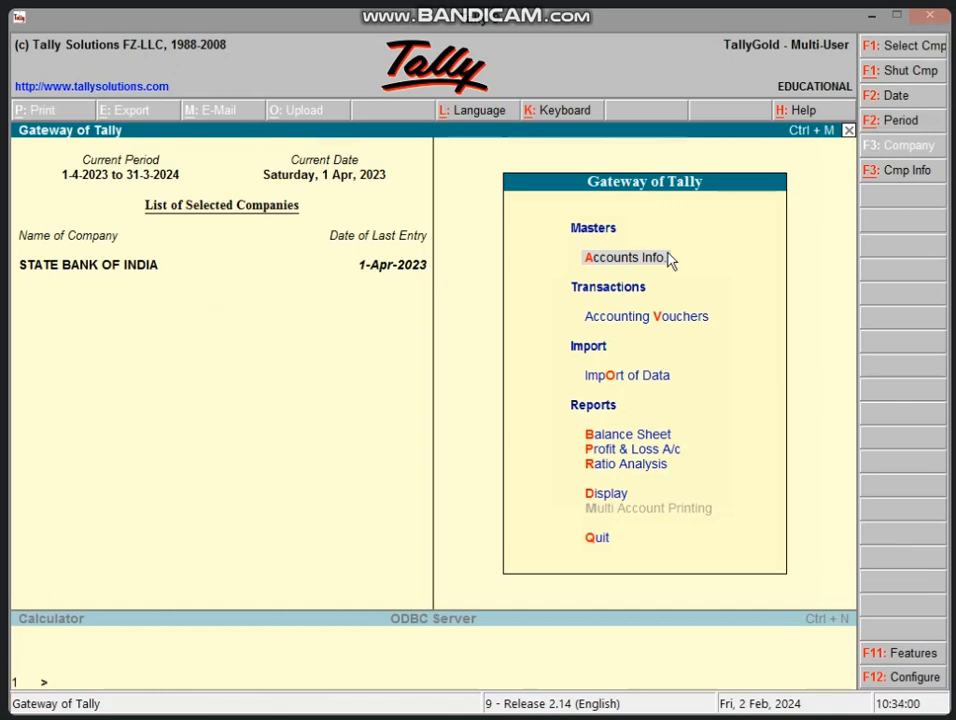
Step: Start a payment voucher and debit COMPUTER A/C with 25,000
{"action": "key", "text": "v"}
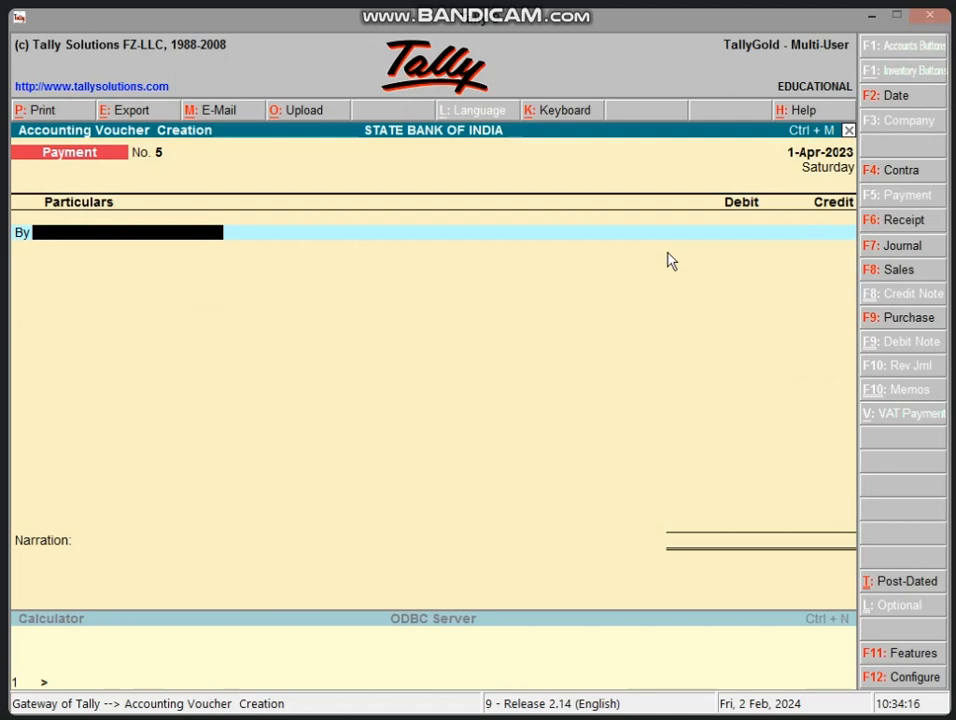
{"action": "type", "text": "C"}
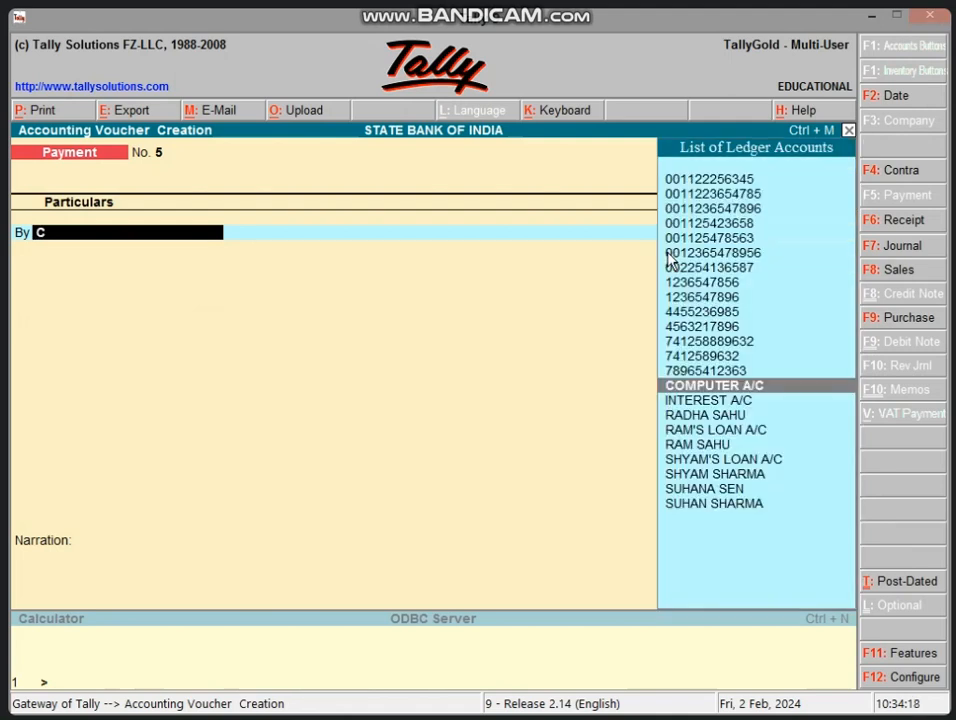
{"action": "type", "text": "O"}
{"action": "key", "text": "Return"}
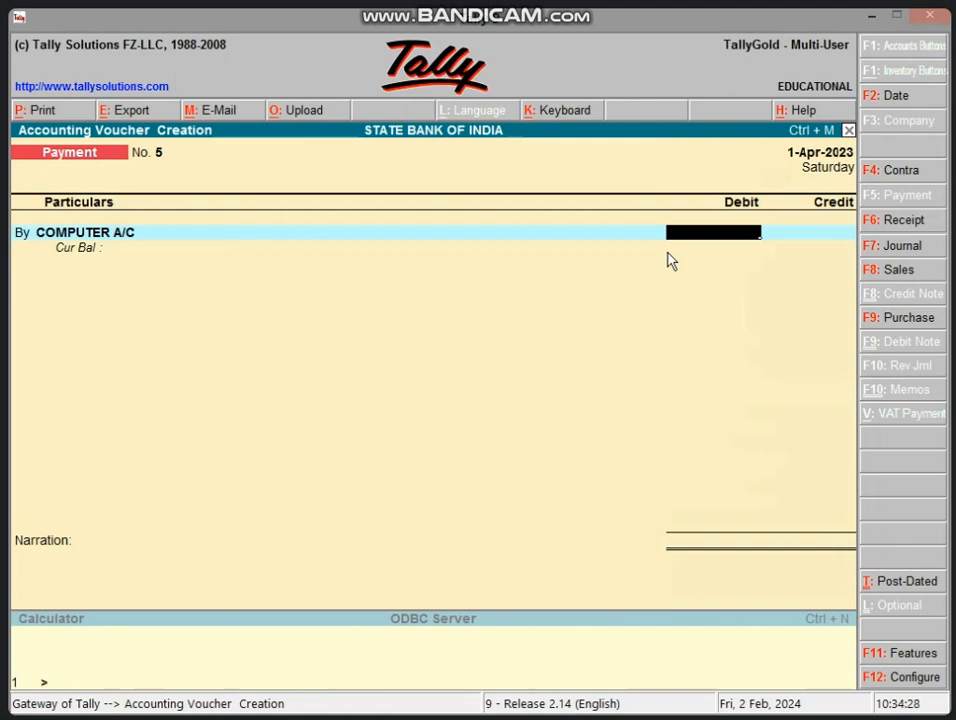
{"action": "type", "text": "25000"}
{"action": "key", "text": "Return"}
Step: Credit Cash with 25,000 in the payment voucher and save it without a narration
{"action": "type", "text": "CAS"}
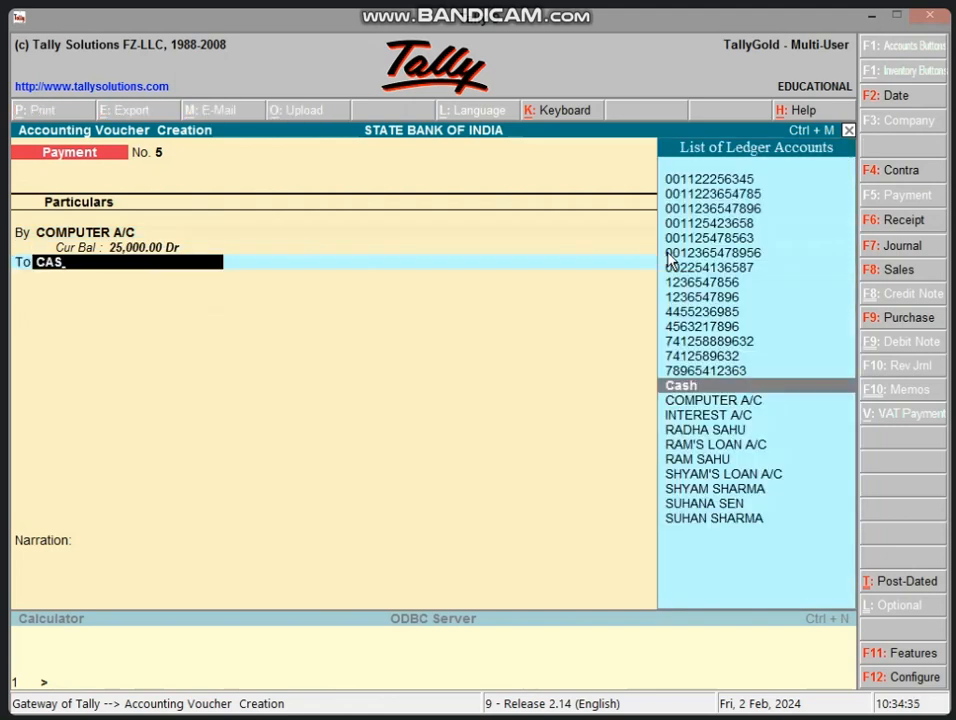
{"action": "key", "text": "Return"}
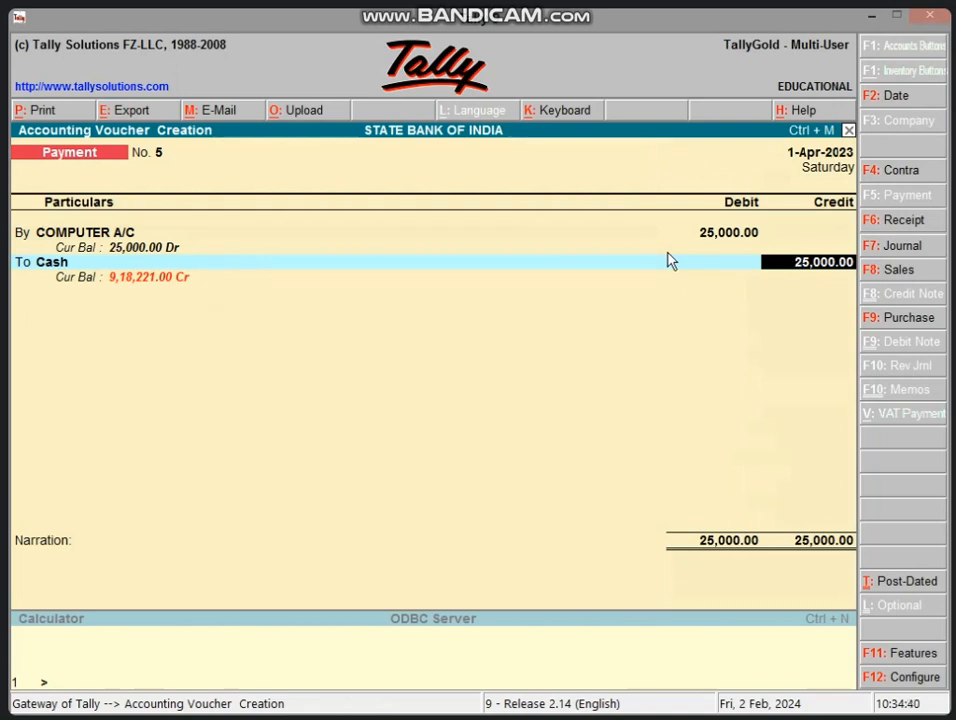
{"action": "key", "text": "Return"}
{"action": "key", "text": "Return"}
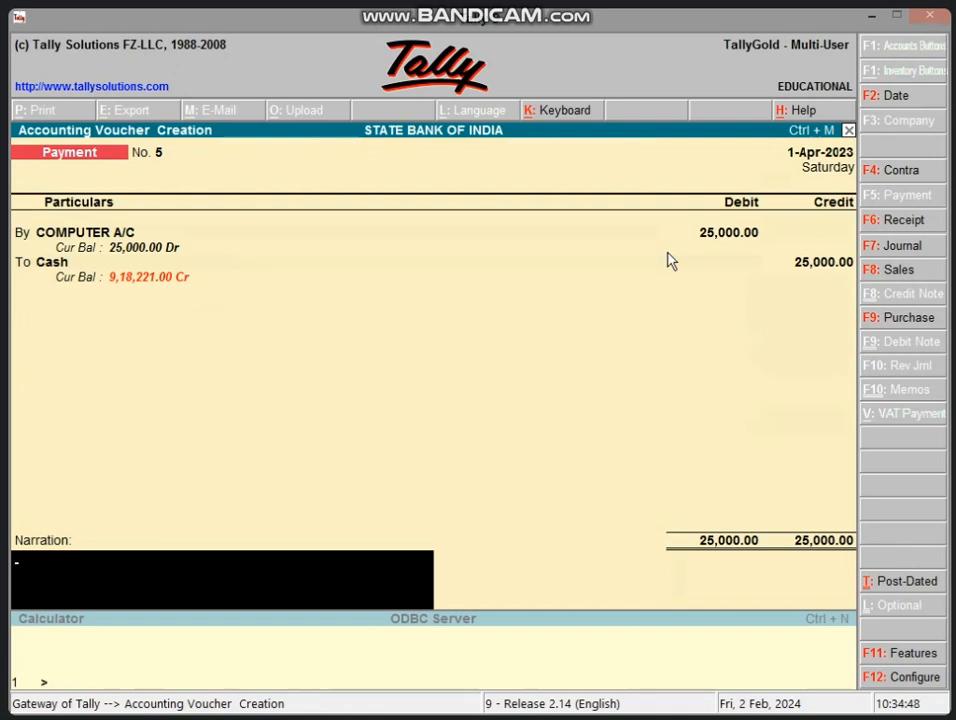
{"action": "key", "text": "Return"}
{"action": "key", "text": "Return"}
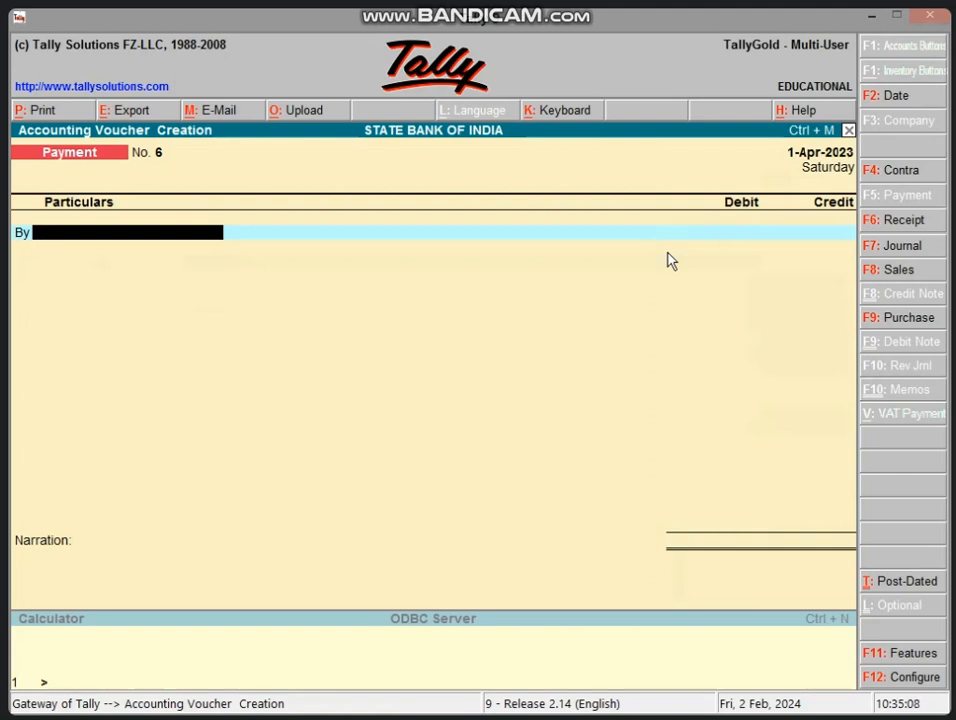
Step: Start a journal voucher and debit COMPUTER A/C with 25,000
{"action": "key", "text": "F7"}
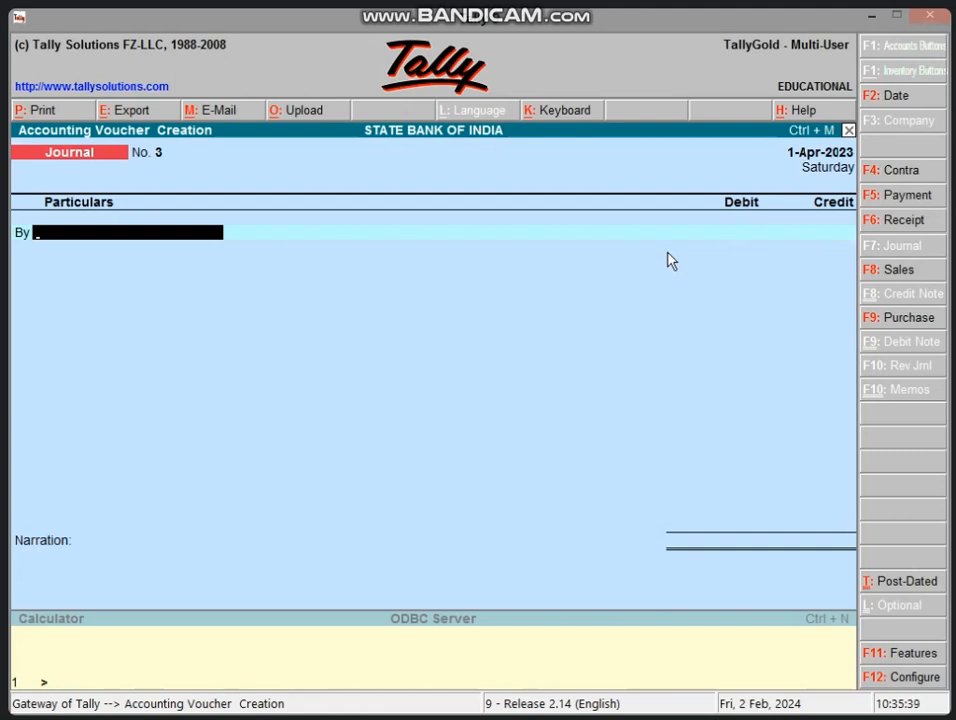
{"action": "type", "text": "CO"}
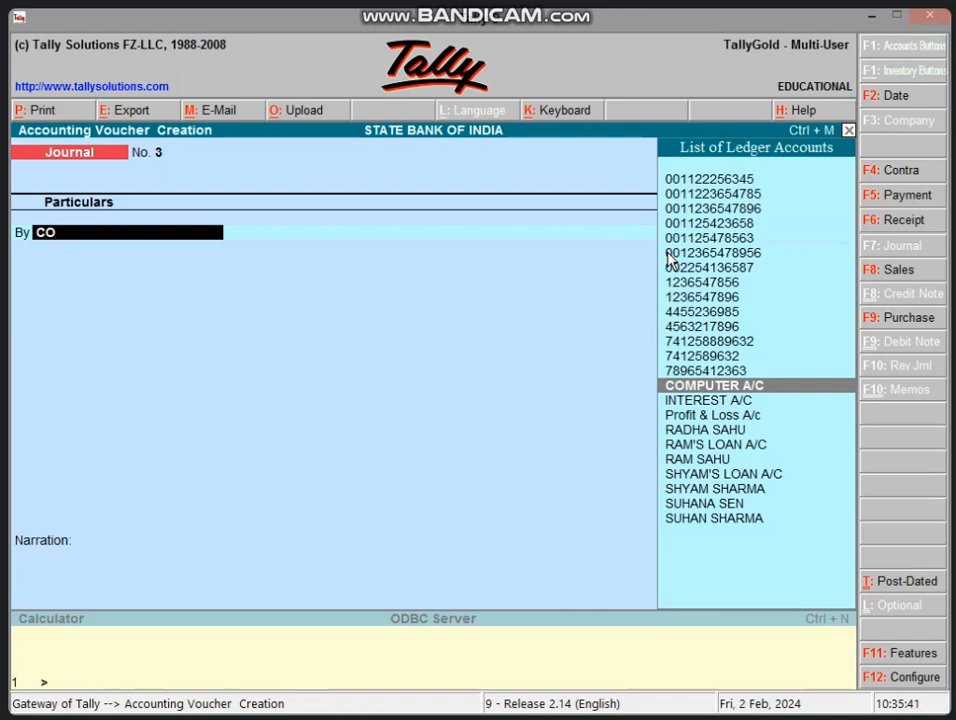
{"action": "key", "text": "Return"}
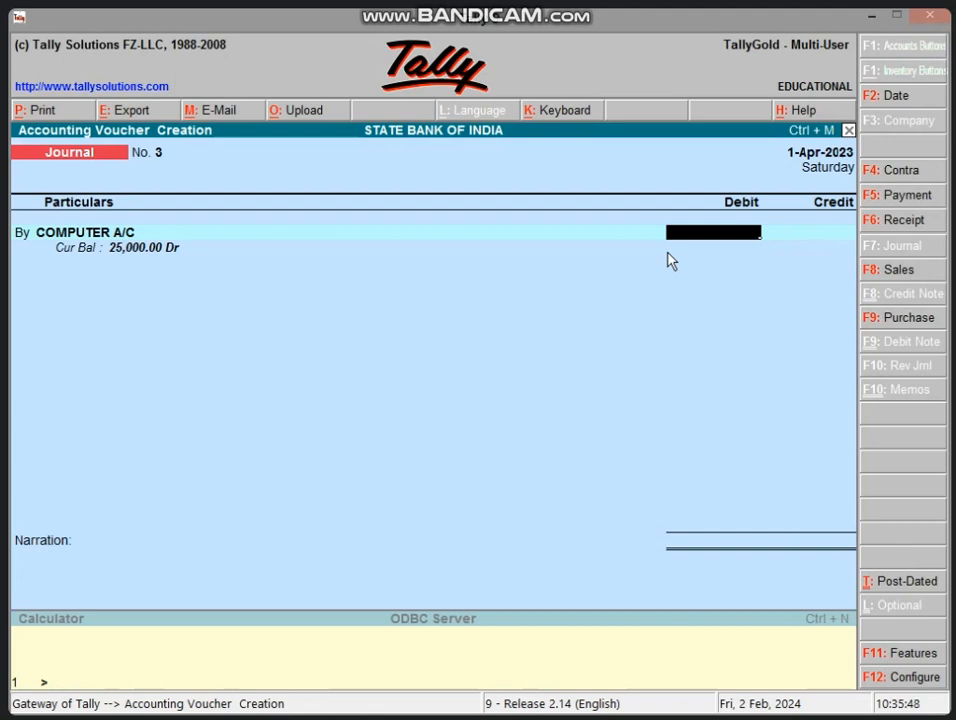
{"action": "type", "text": "25000"}
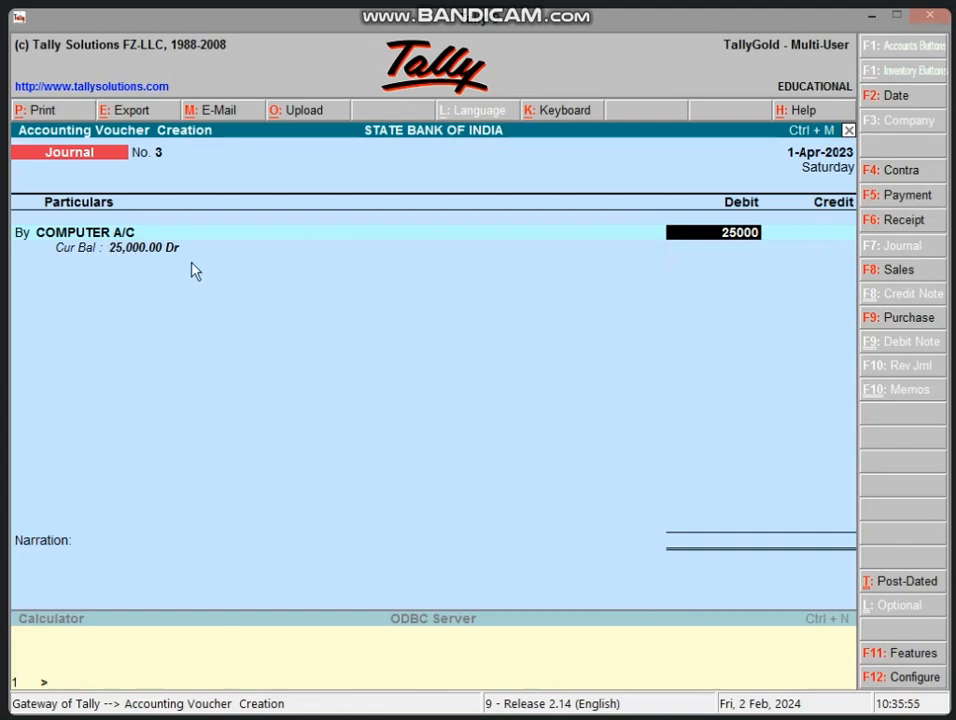
{"action": "key", "text": "Return"}
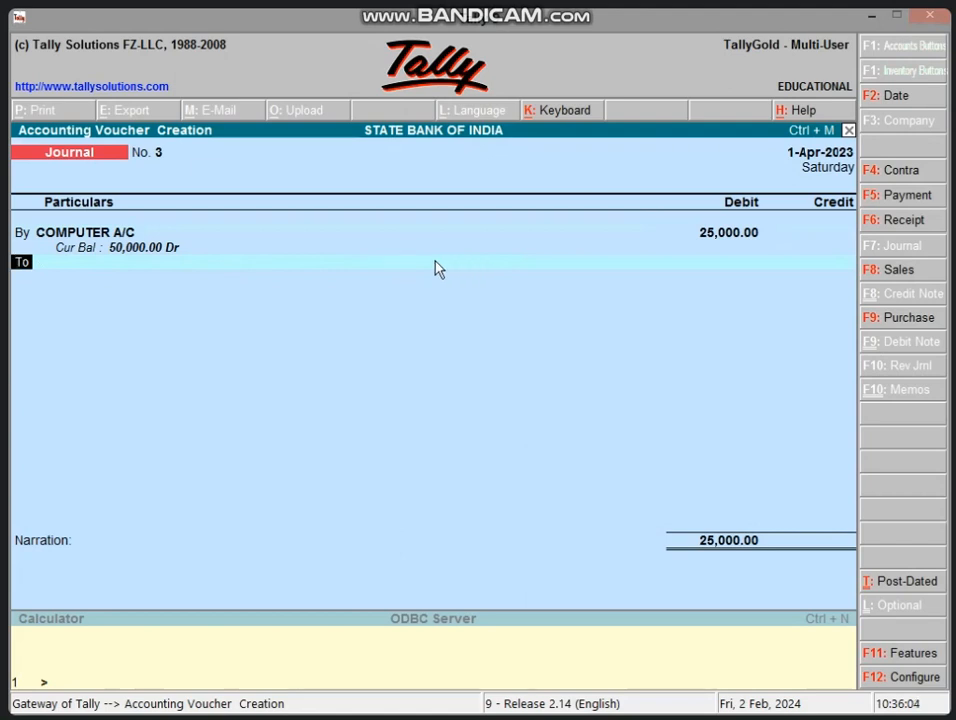
Step: From the journal's credit line, create a ledger with the creditor's name followed by A/C, under Sundry Creditors
{"action": "key", "text": "Return"}
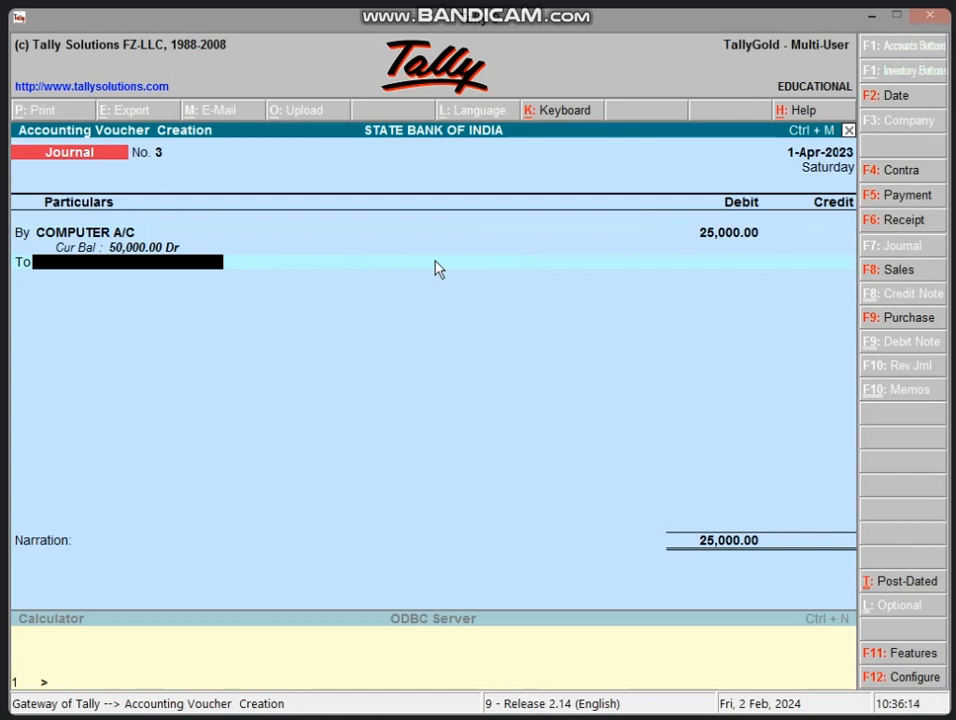
{"action": "key", "text": "alt+c"}
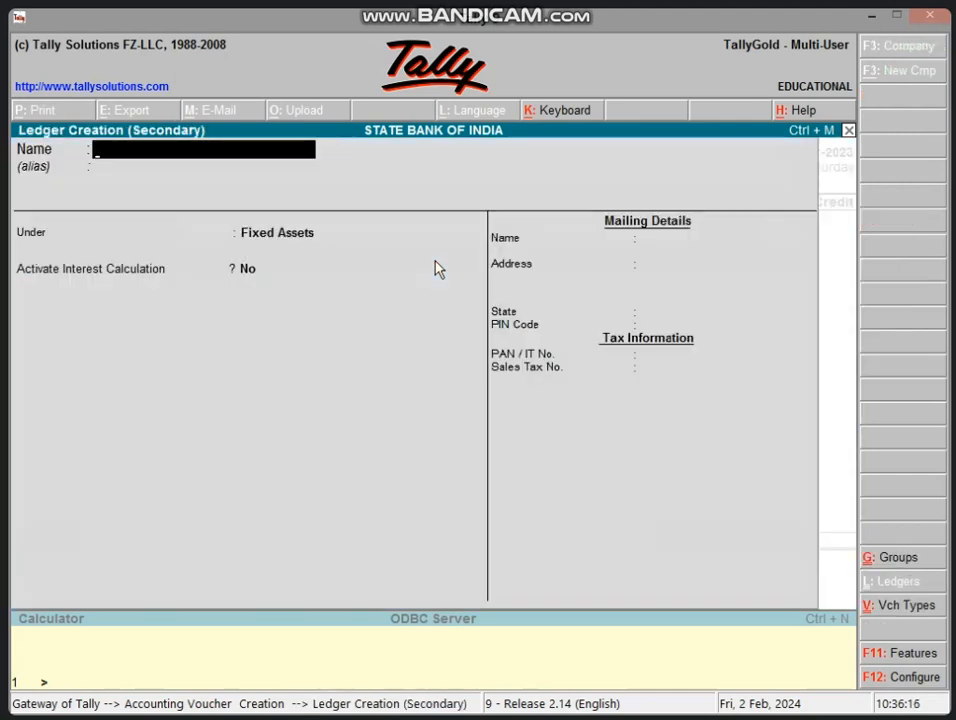
{"action": "type", "text": "ROHAN'S"}
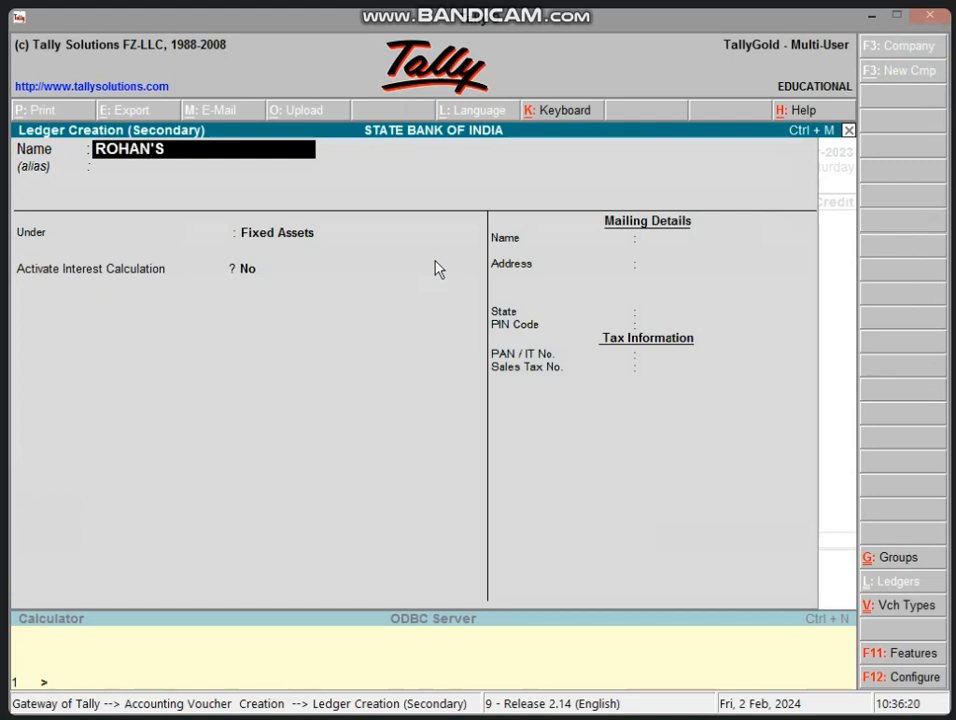
{"action": "type", "text": " A/C"}
{"action": "key", "text": "Return"}
{"action": "key", "text": "Return"}
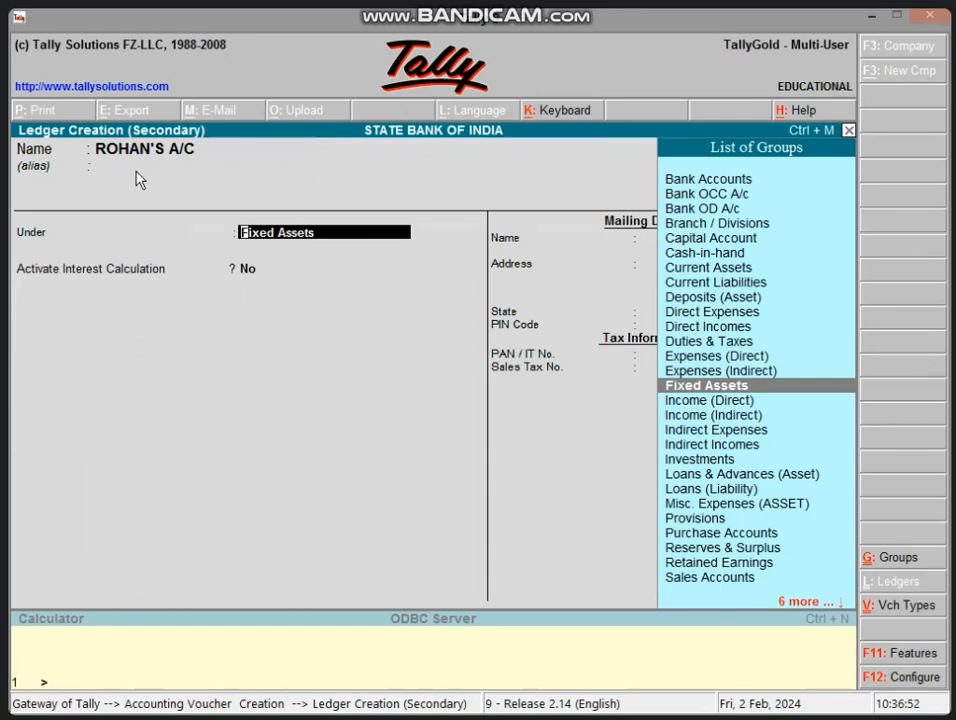
{"action": "type", "text": "SUN"}
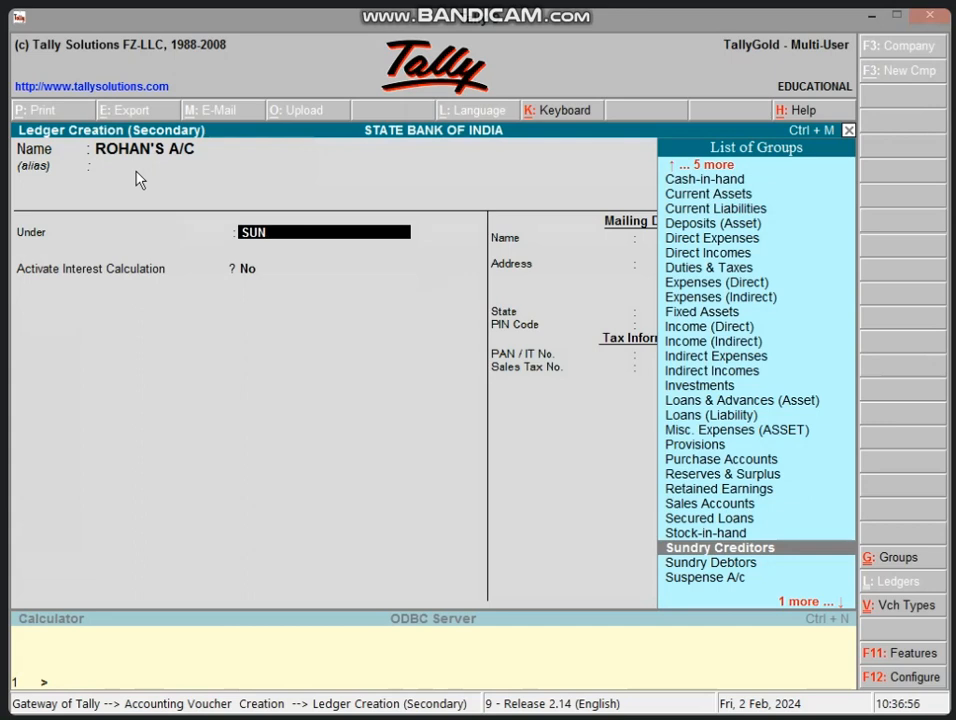
{"action": "key", "text": "Return"}
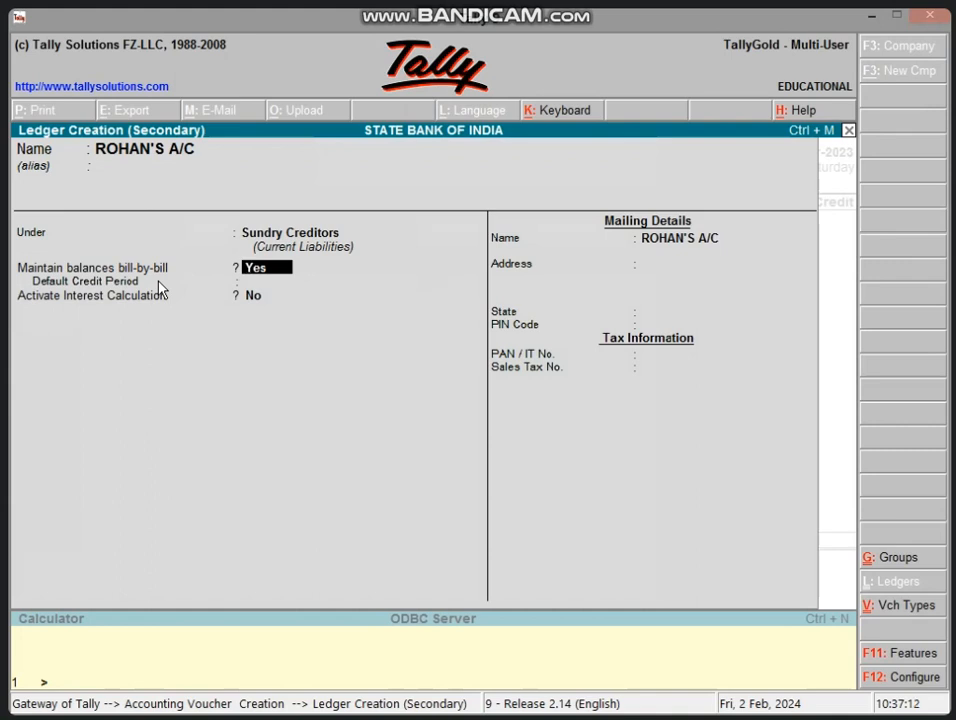
Step: Keep bill-by-bill balances for the creditor's ledger, set its default credit period to 30 days, and save it without address or tax details
{"action": "key", "text": "Return"}
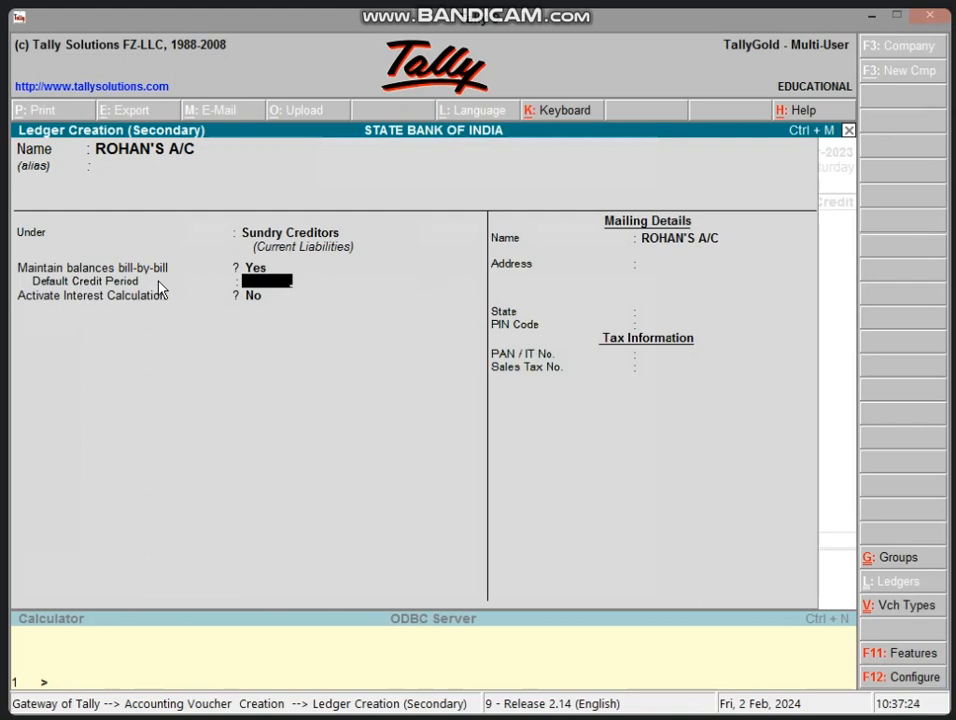
{"action": "type", "text": "30"}
{"action": "key", "text": "Return"}
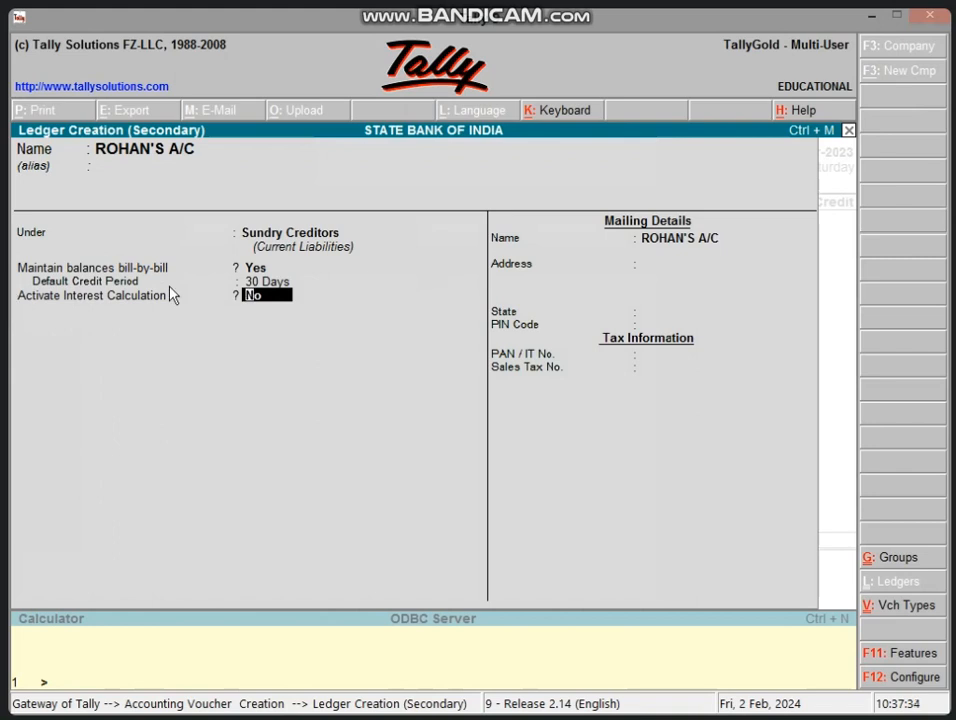
{"action": "key", "text": "Return"}
{"action": "key", "text": "Return"}
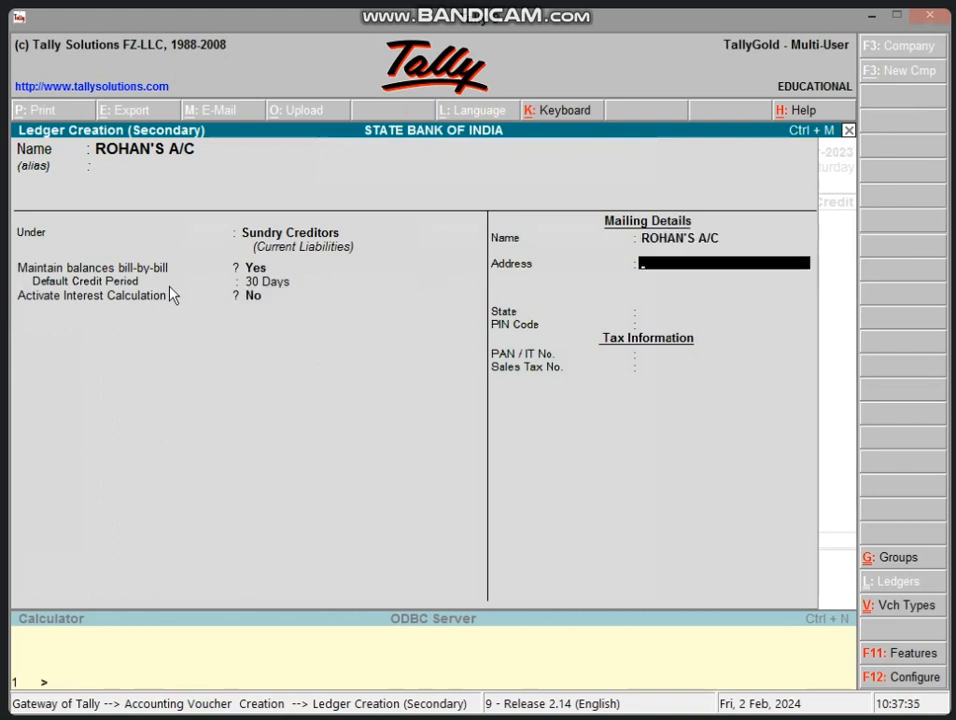
{"action": "key", "text": "Return"}
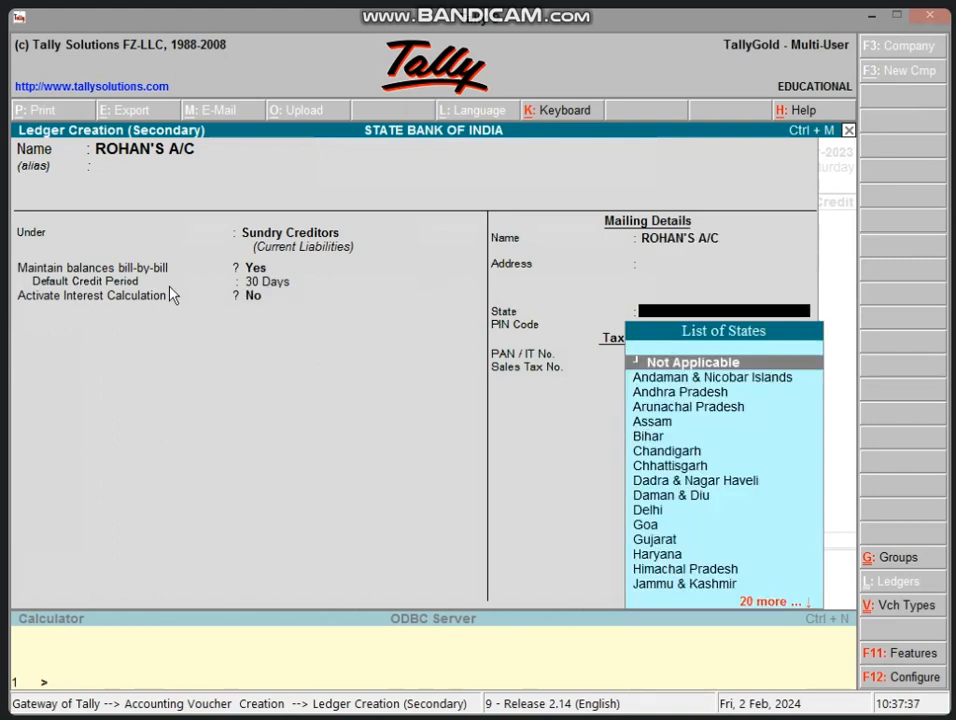
{"action": "key", "text": "Return"}
{"action": "key", "text": "Return"}
{"action": "key", "text": "Return"}
{"action": "key", "text": "Return"}
{"action": "key", "text": "Return"}
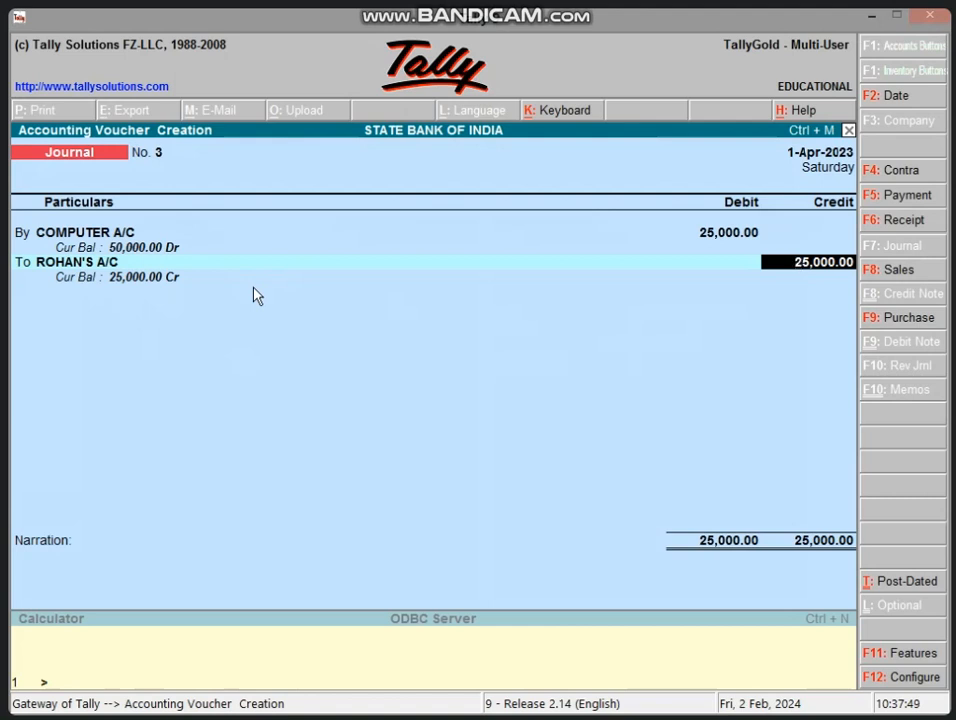
Step: Allocate the creditor's 25,000 credit to new bill reference 3 with 30 days' credit, and save the journal without a narration
{"action": "key", "text": "Return"}
{"action": "key", "text": "Up"}
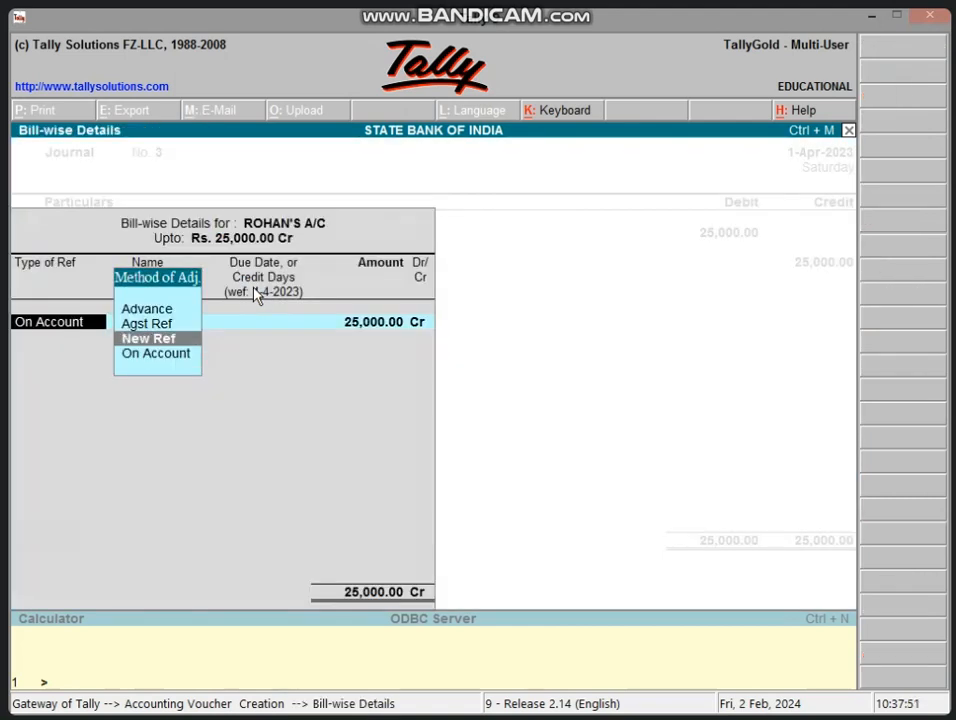
{"action": "key", "text": "Return"}
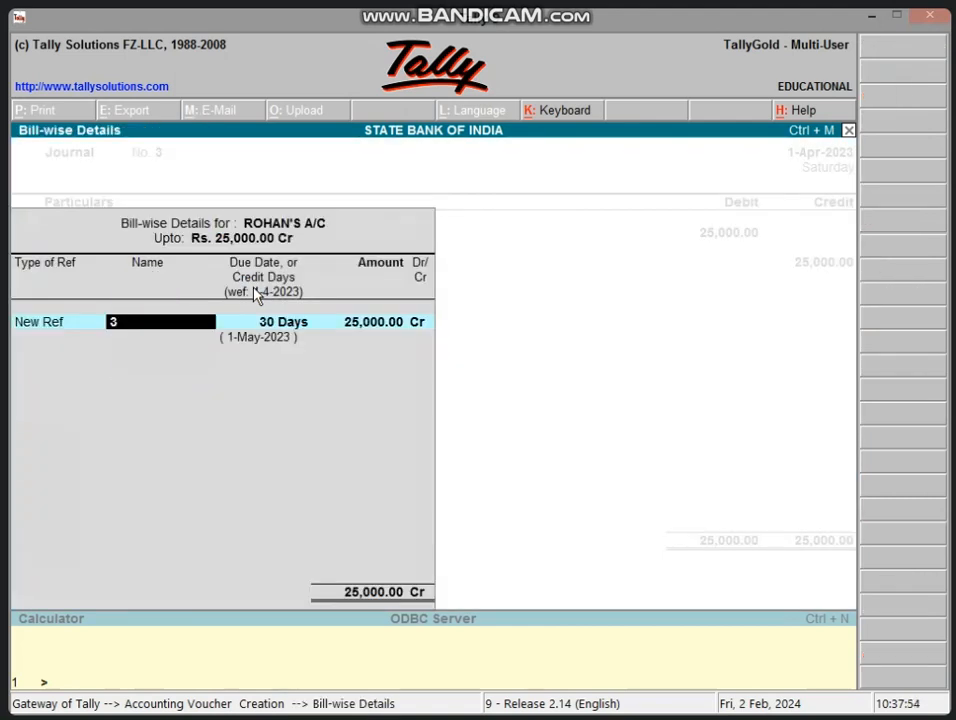
{"action": "key", "text": "Return"}
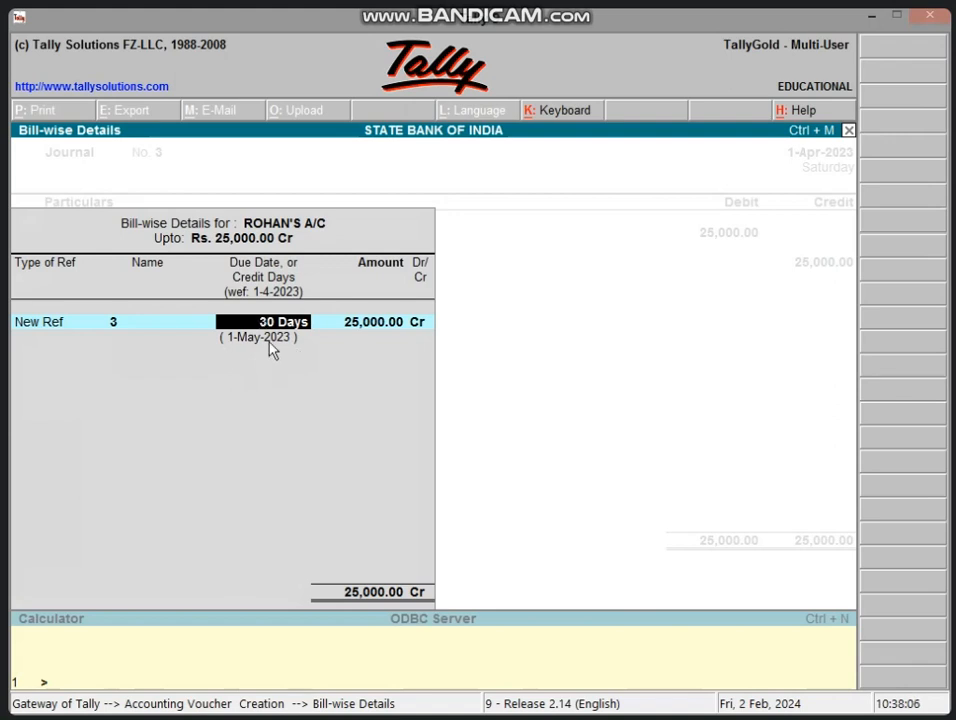
{"action": "key", "text": "Return"}
{"action": "key", "text": "Return"}
{"action": "key", "text": "Return"}
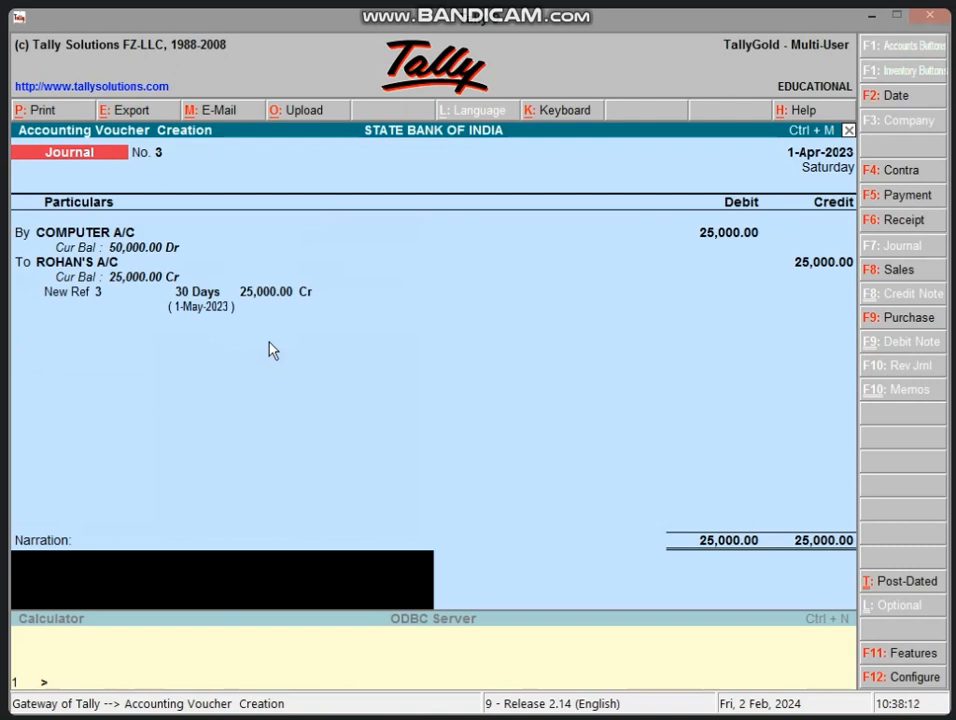
{"action": "key", "text": "Return"}
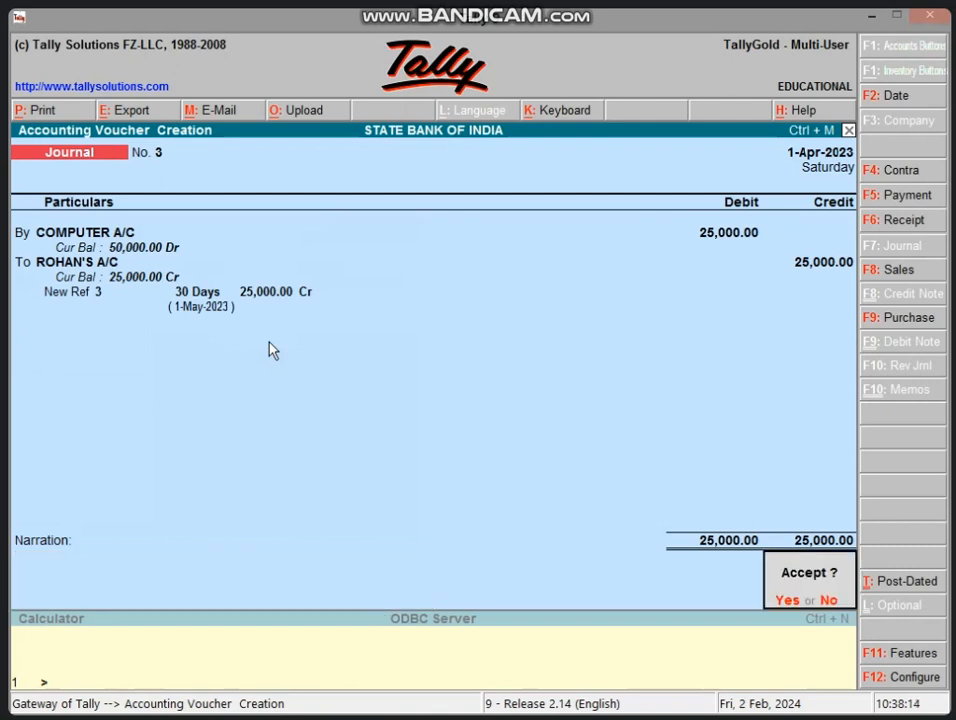
{"action": "key", "text": "Return"}
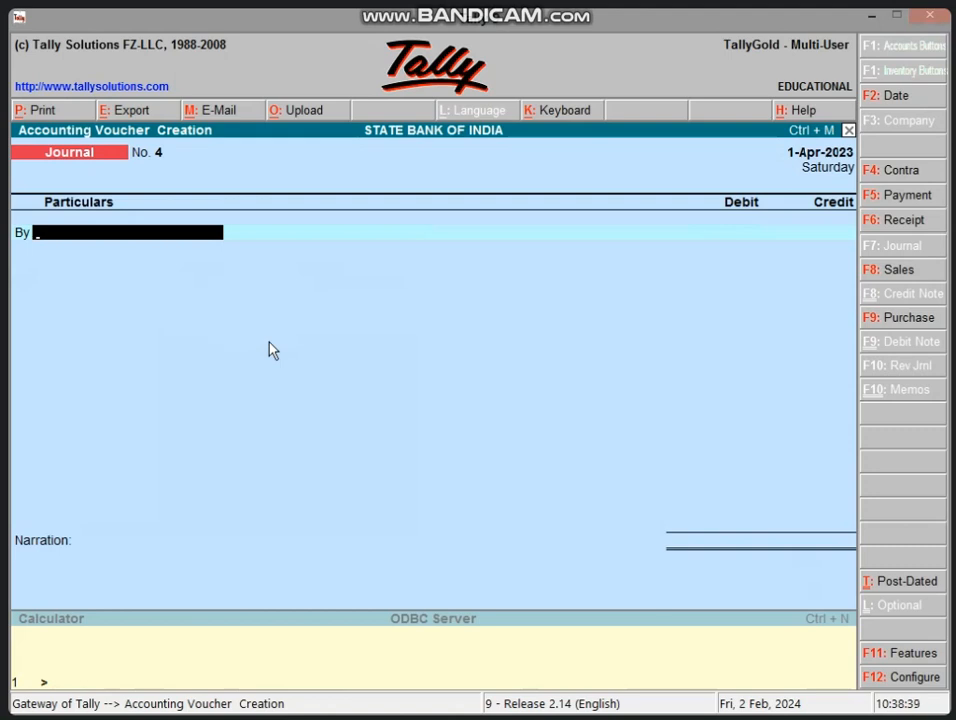
Step: Reopen the saved journal voucher No. 3 for alteration and keep its date, ledgers, amounts and bill reference as entered
{"action": "key", "text": "Page_Up"}
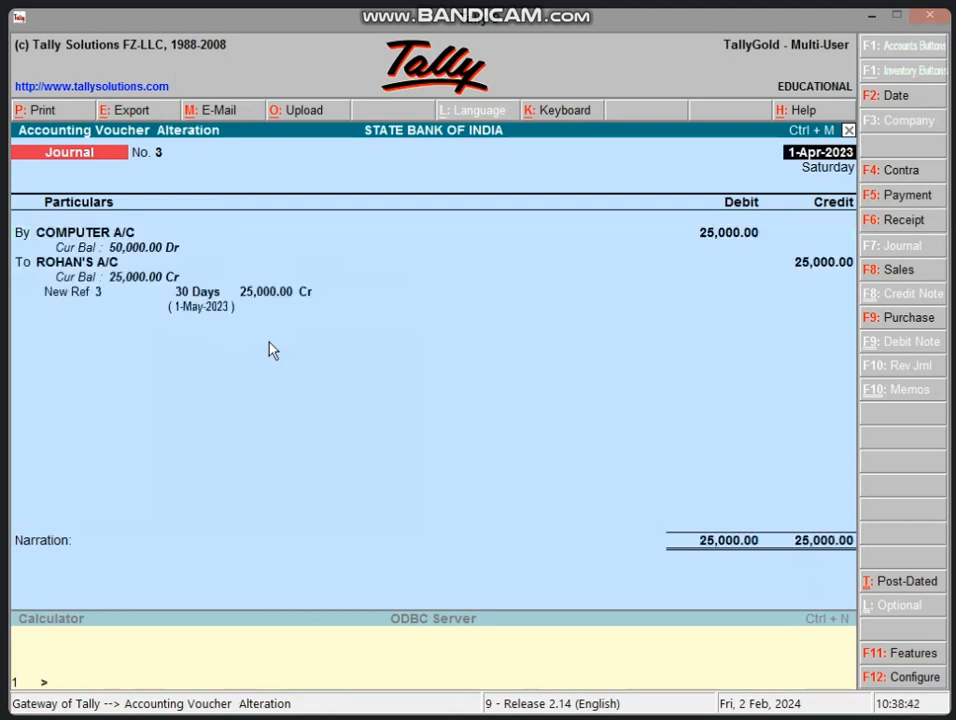
{"action": "key", "text": "Return"}
{"action": "key", "text": "Return"}
{"action": "key", "text": "Return"}
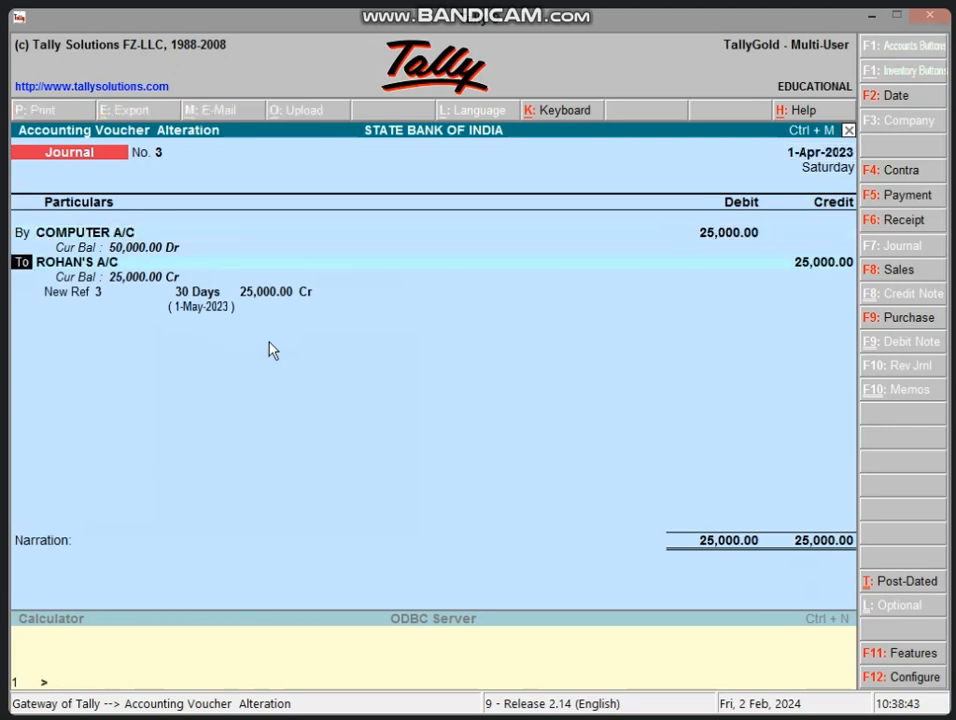
{"action": "key", "text": "Return"}
{"action": "key", "text": "Return"}
{"action": "key", "text": "Return"}
{"action": "key", "text": "Return"}
{"action": "key", "text": "Return"}
{"action": "key", "text": "Return"}
{"action": "key", "text": "Return"}
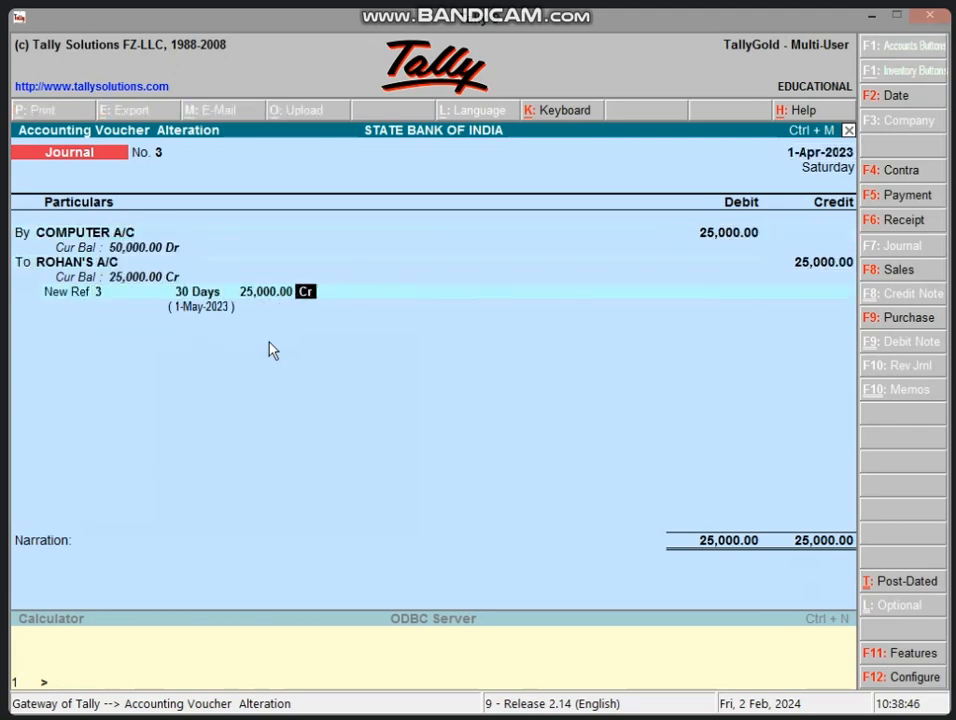
{"action": "key", "text": "Return"}
Step: Enter the narration BEING COMPUTER PURCHASE ON CREDIT in the journal voucher and save it
{"action": "type", "text": "BEI"}
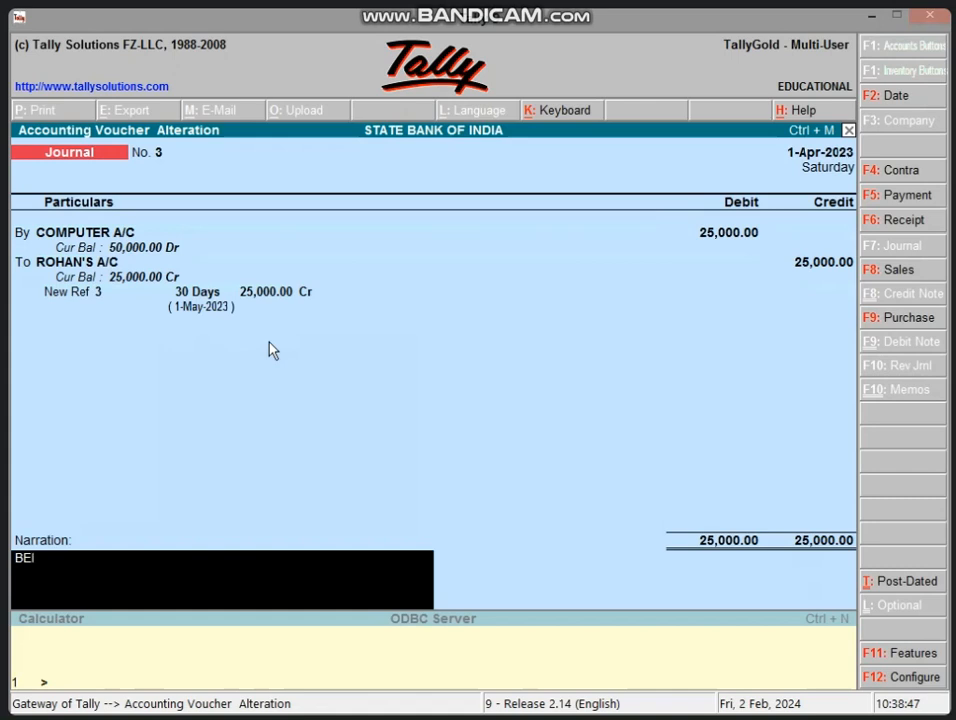
{"action": "type", "text": "NG CP"}
{"action": "key", "text": "BackSpace"}
{"action": "type", "text": "OMPUTER"}
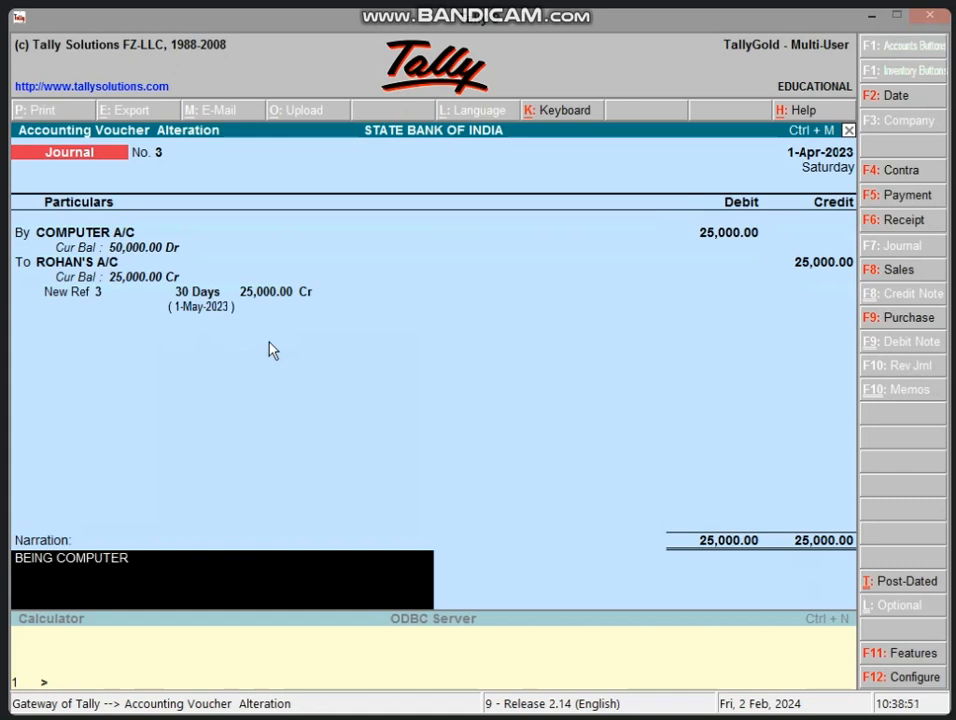
{"action": "type", "text": " PURCHASE ON C"}
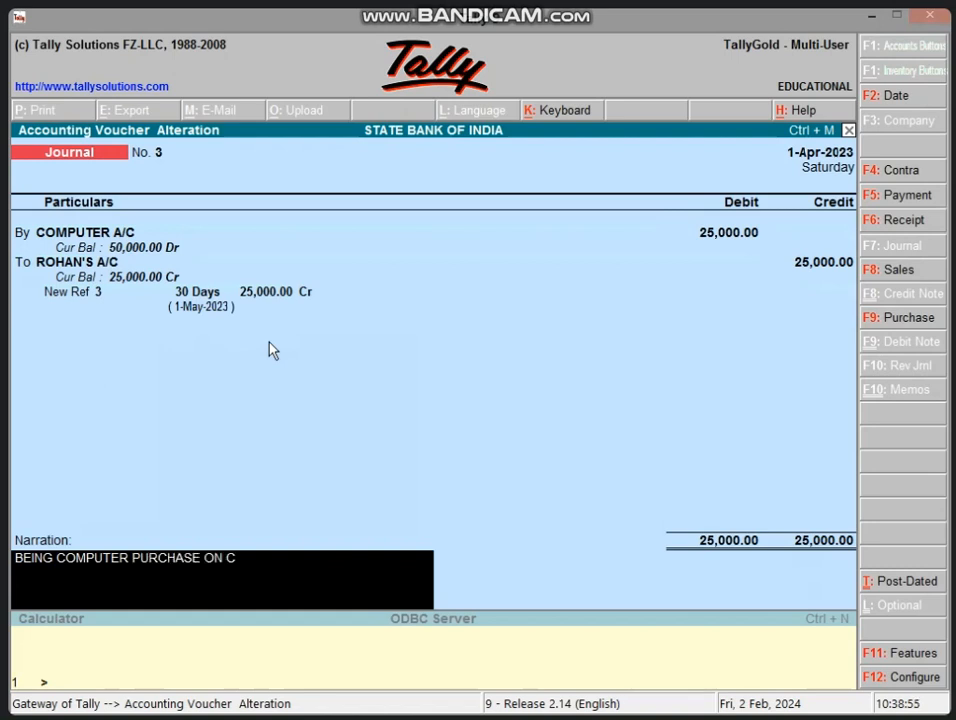
{"action": "type", "text": "REDIT"}
{"action": "key", "text": "Return"}
{"action": "key", "text": "Return"}
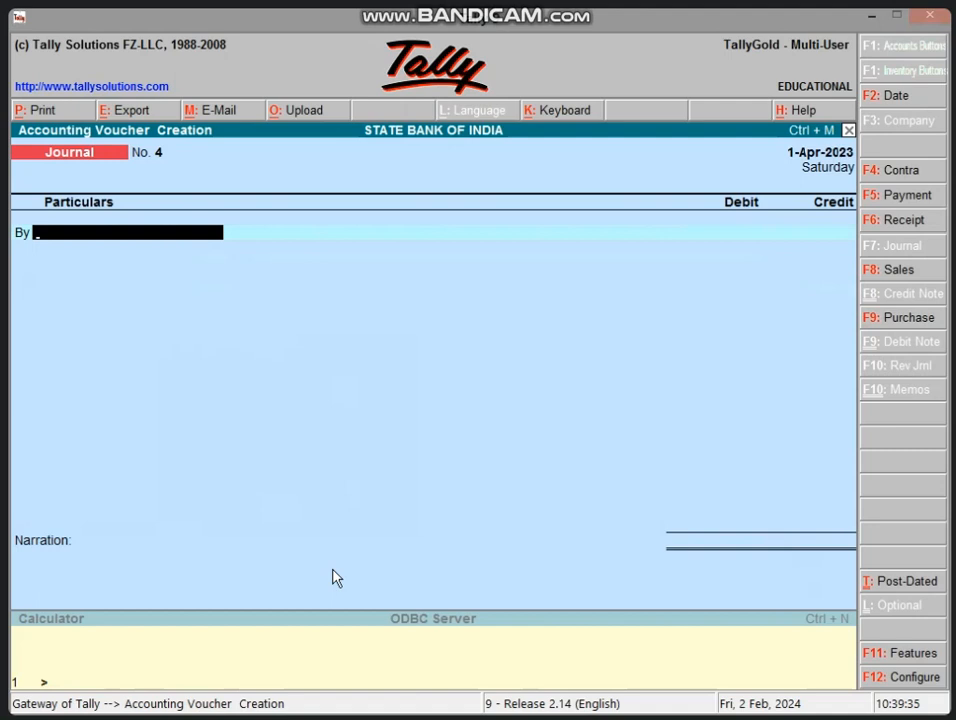
Step: Leave voucher entry and examine the computer's value under Fixed Assets in the Balance Sheet
{"action": "key", "text": "Escape"}
{"action": "key", "text": "y"}
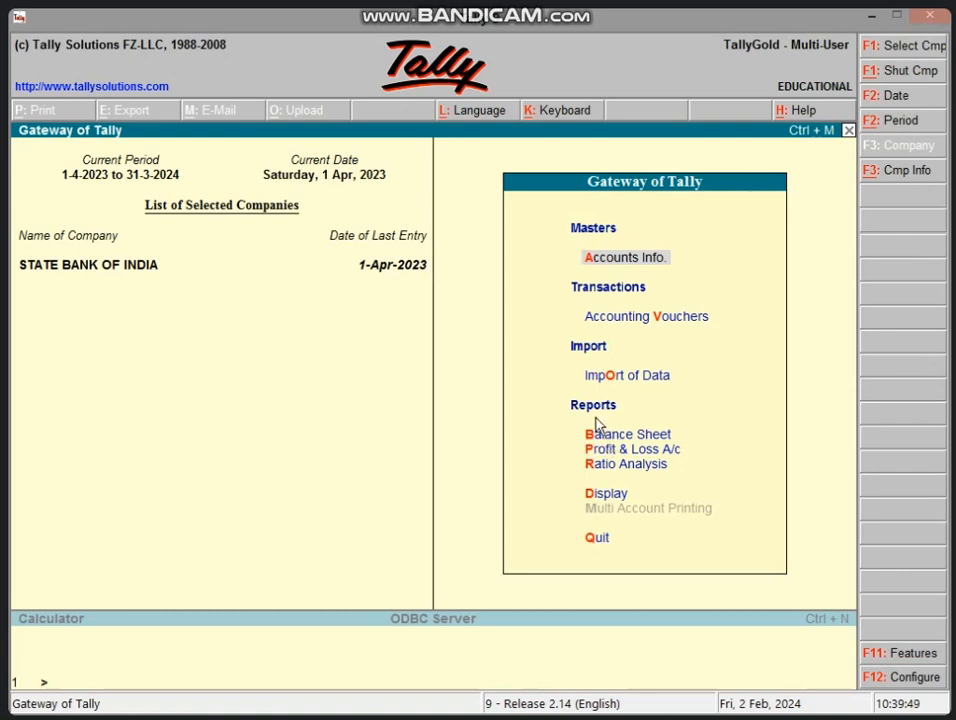
{"action": "key", "text": "b"}
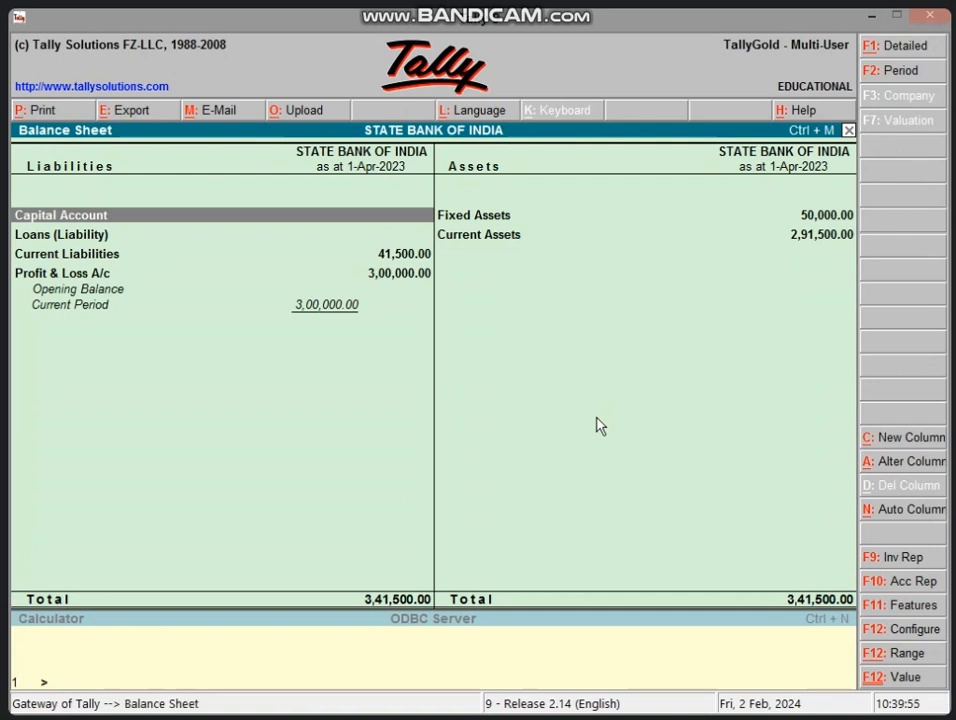
{"action": "key", "text": "Right"}
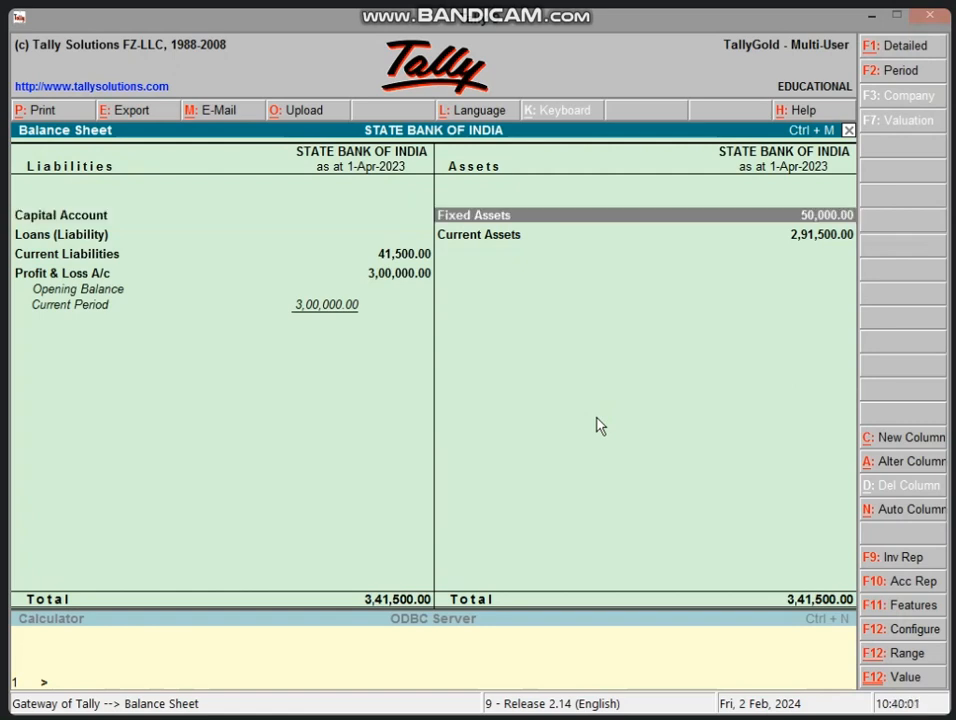
{"action": "key", "text": "Return"}
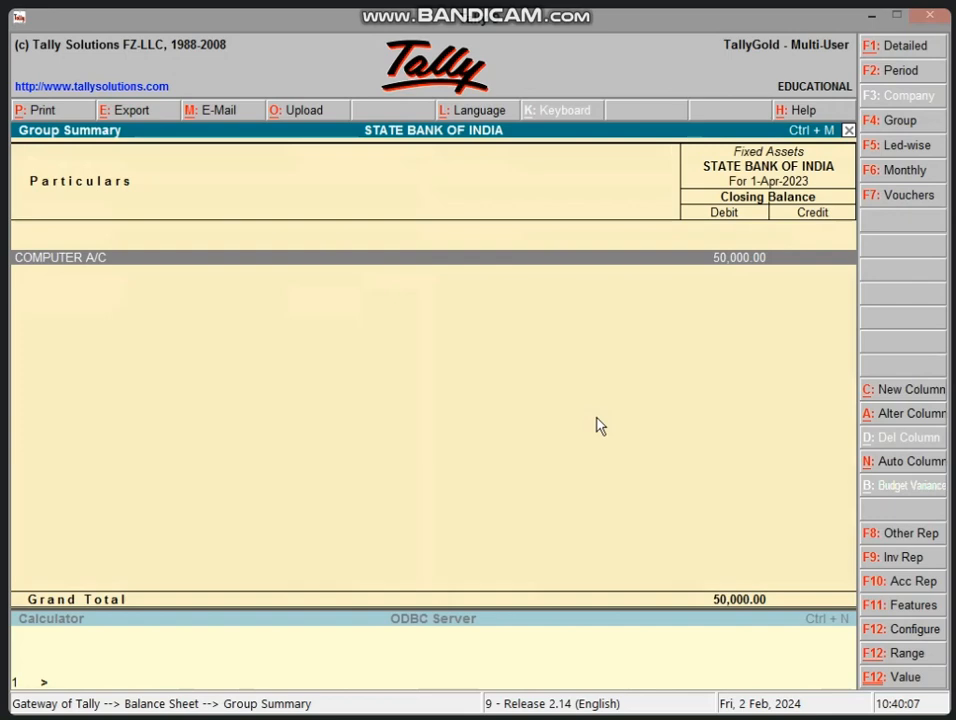
{"action": "key", "text": "Escape"}
{"action": "key", "text": "Escape"}
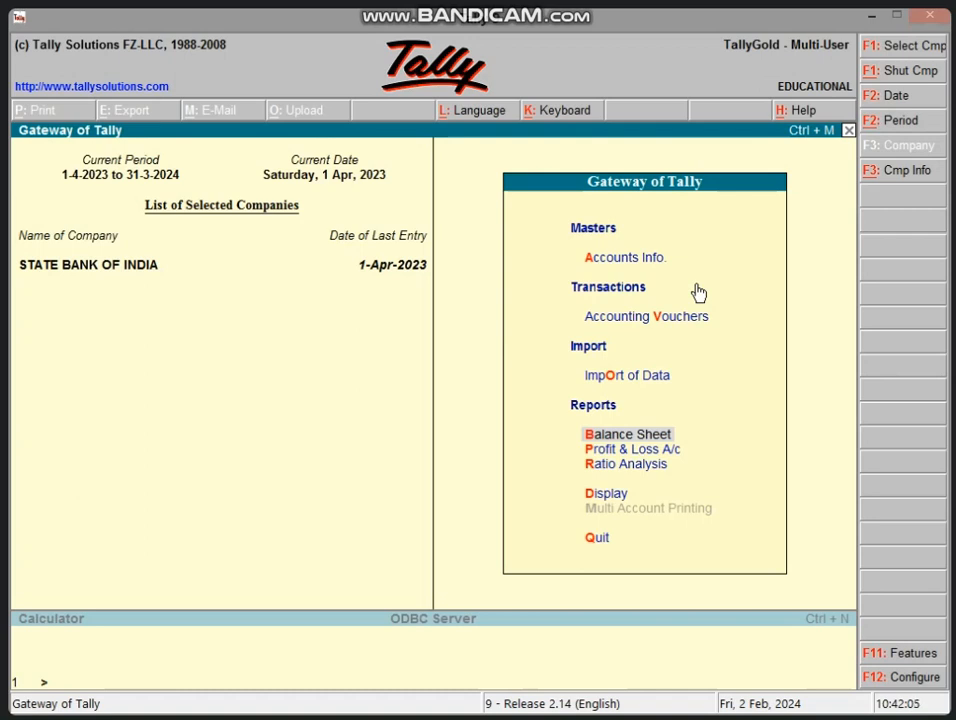
Step: Minimise Tally and refresh the Windows desktop
{"action": "left_click", "coordinate": [871, 18]}
{"action": "right_click", "coordinate": [617, 198]}
{"action": "left_click", "coordinate": [657, 250]}
{"action": "right_click", "coordinate": [551, 237]}
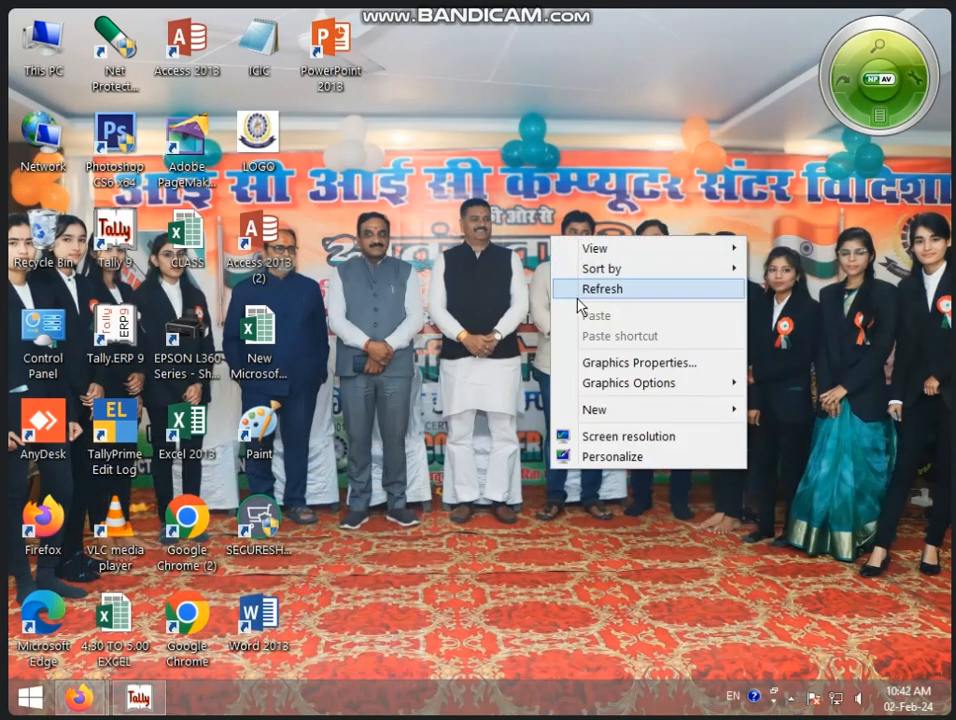
{"action": "left_click", "coordinate": [578, 291]}
{"action": "right_click", "coordinate": [540, 250]}
{"action": "left_click", "coordinate": [567, 303]}
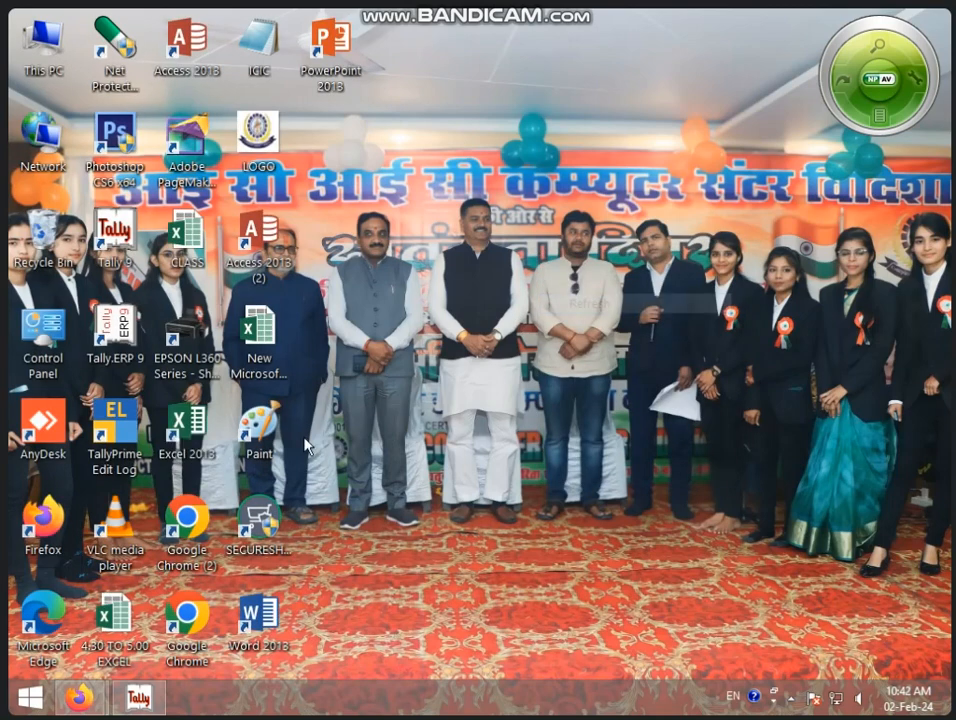
Step: Open Excel 2013 from the desktop and create a blank workbook
{"action": "double_click", "coordinate": [183, 449]}
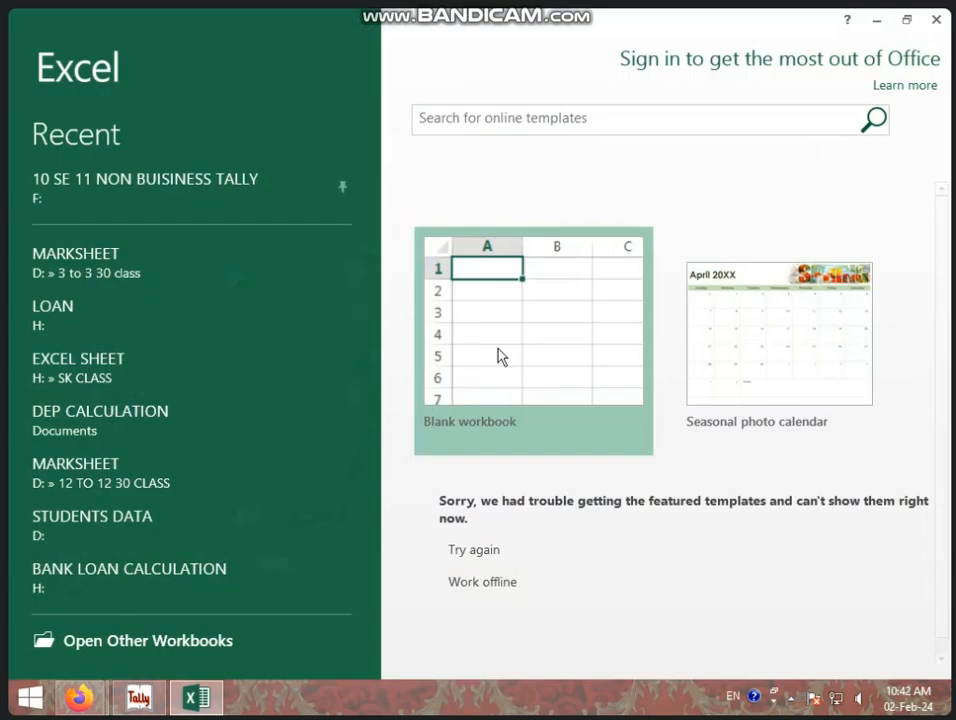
{"action": "left_click", "coordinate": [497, 354]}
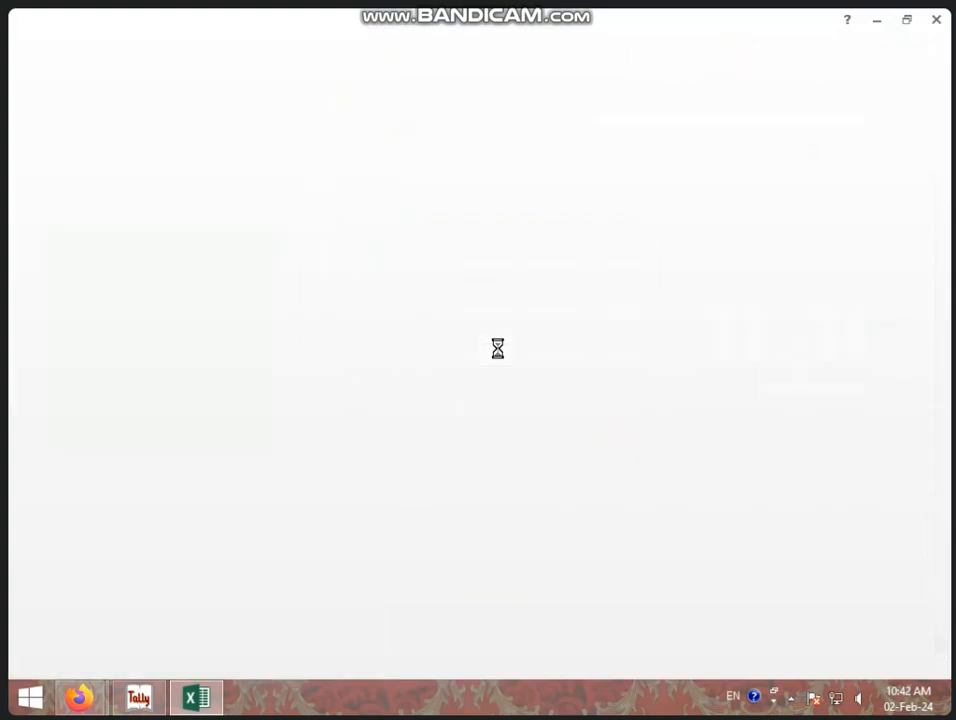
{"action": "scroll", "coordinate": [519, 351], "scroll_direction": "up", "scroll_amount": 10}
{"action": "left_click", "coordinate": [430, 361]}
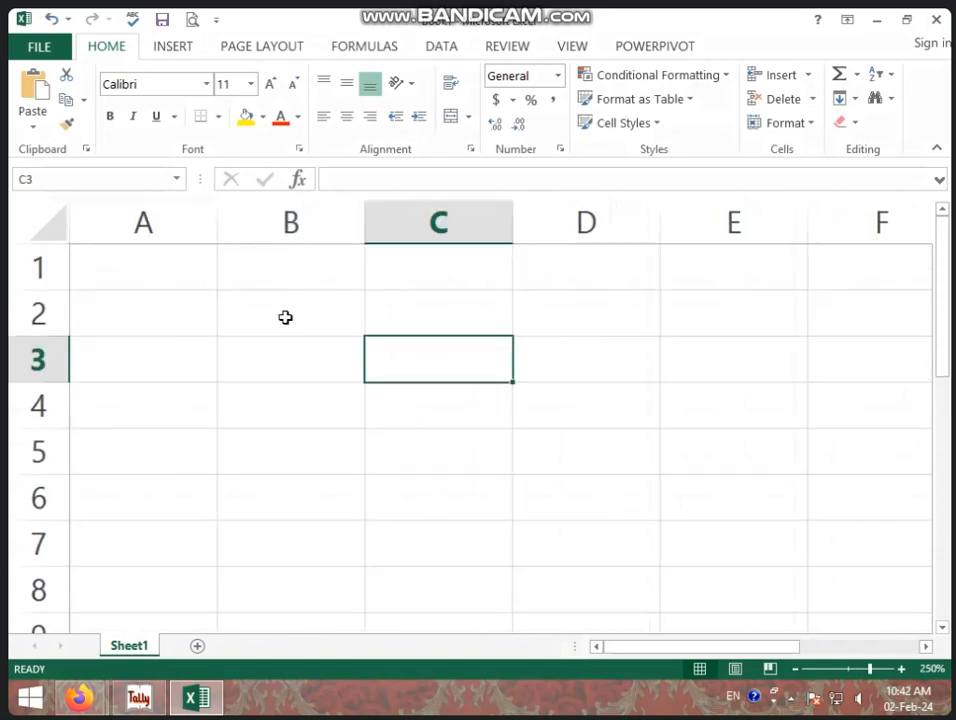
Step: Widen column A and enter the heading COST PRICE in cell A1
{"action": "left_click", "coordinate": [151, 271]}
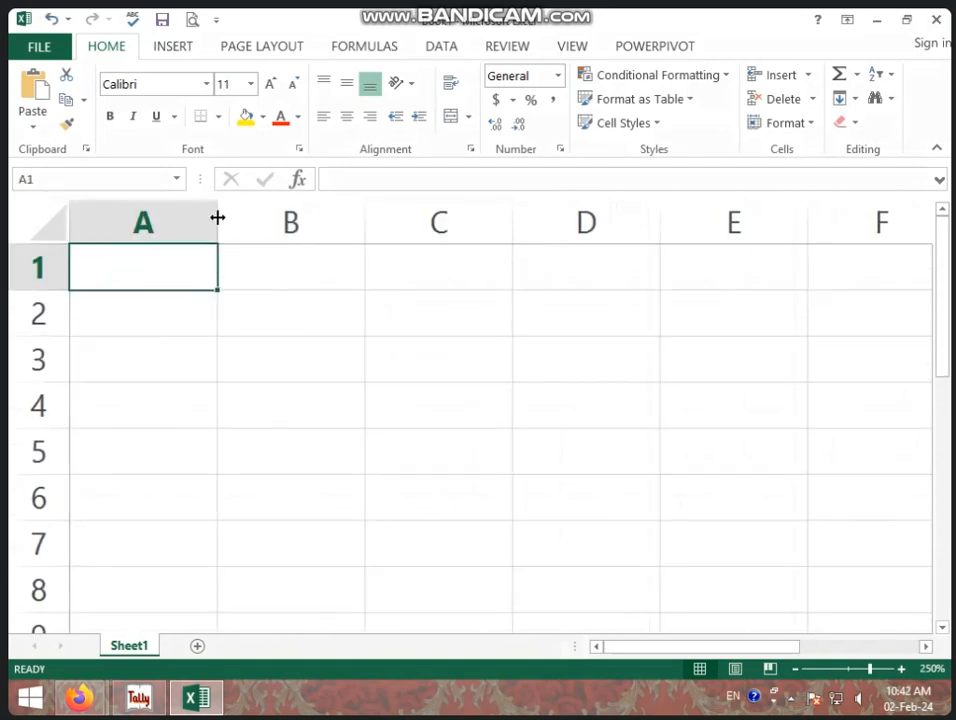
{"action": "left_click_drag", "start_coordinate": [217, 228], "coordinate": [326, 231]}
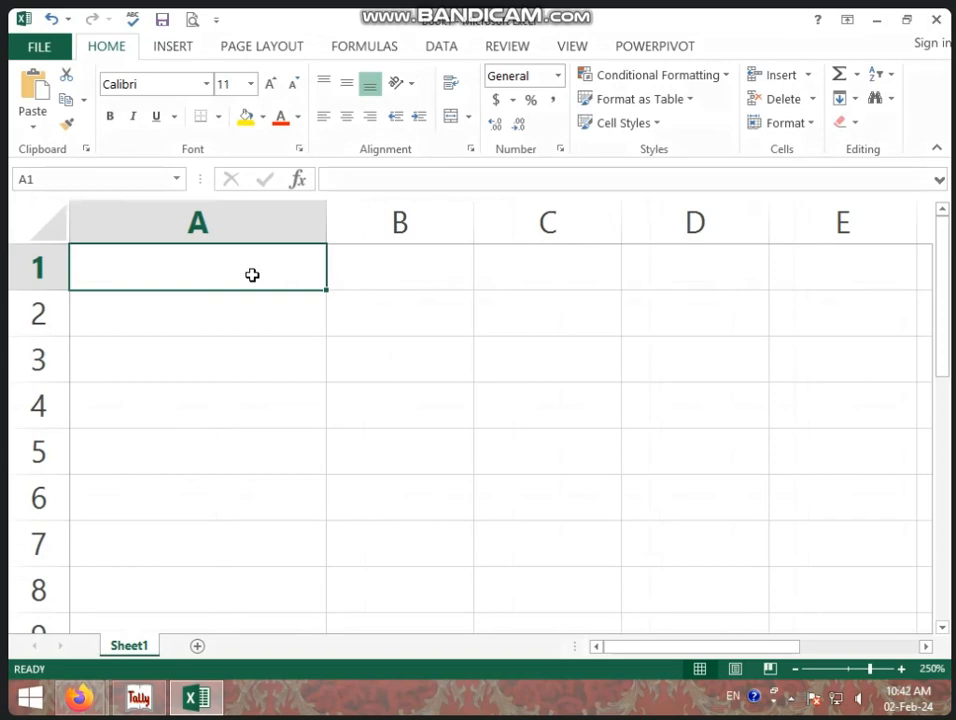
{"action": "type", "text": "CO"}
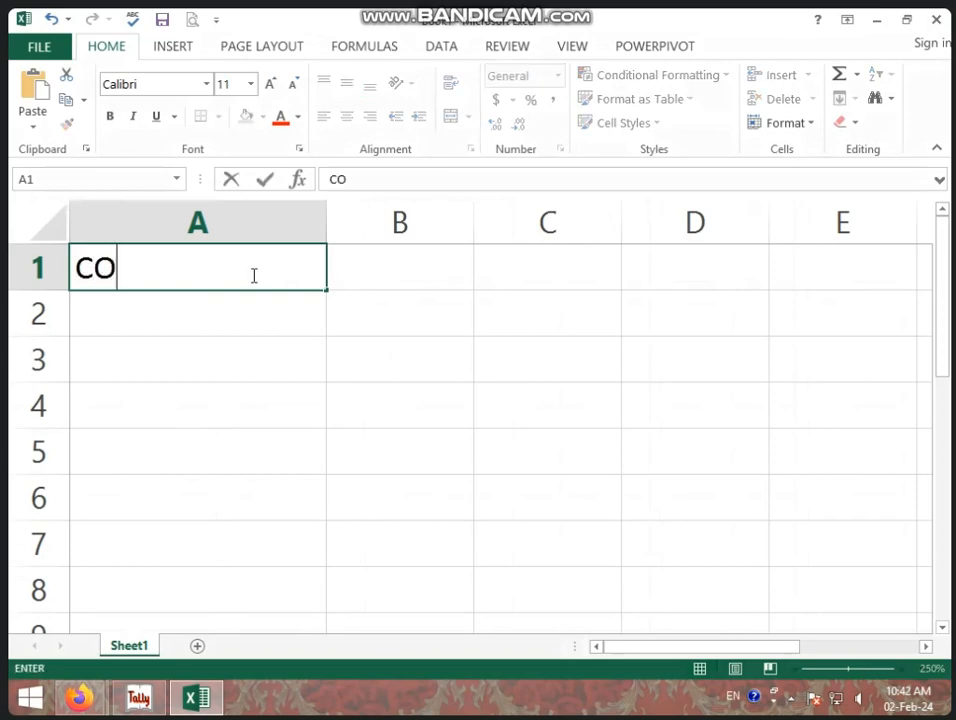
{"action": "type", "text": "ST PRICE"}
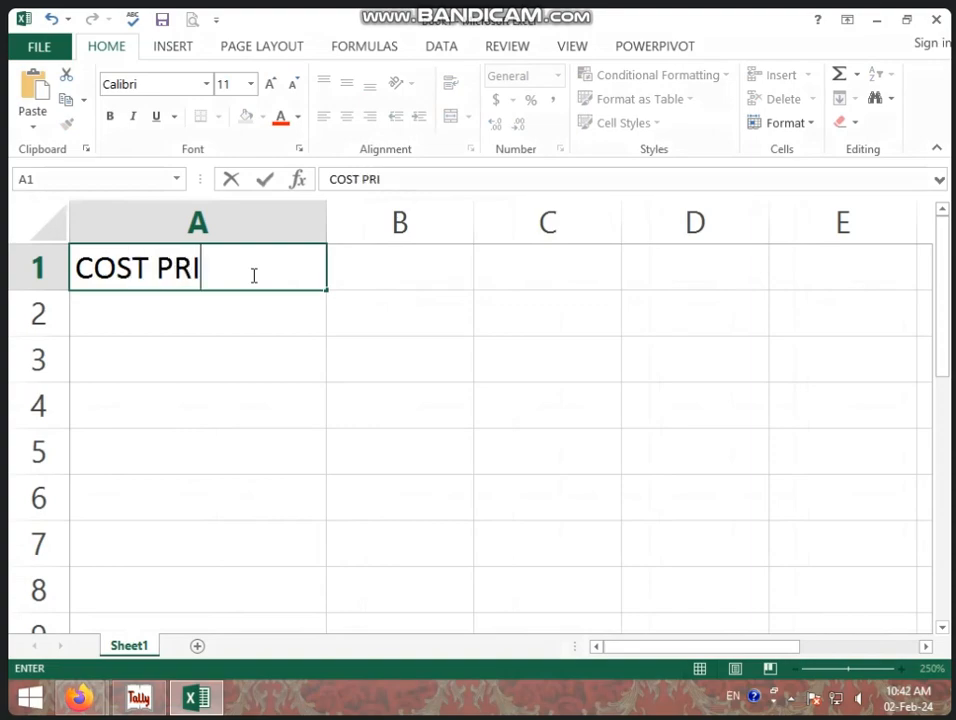